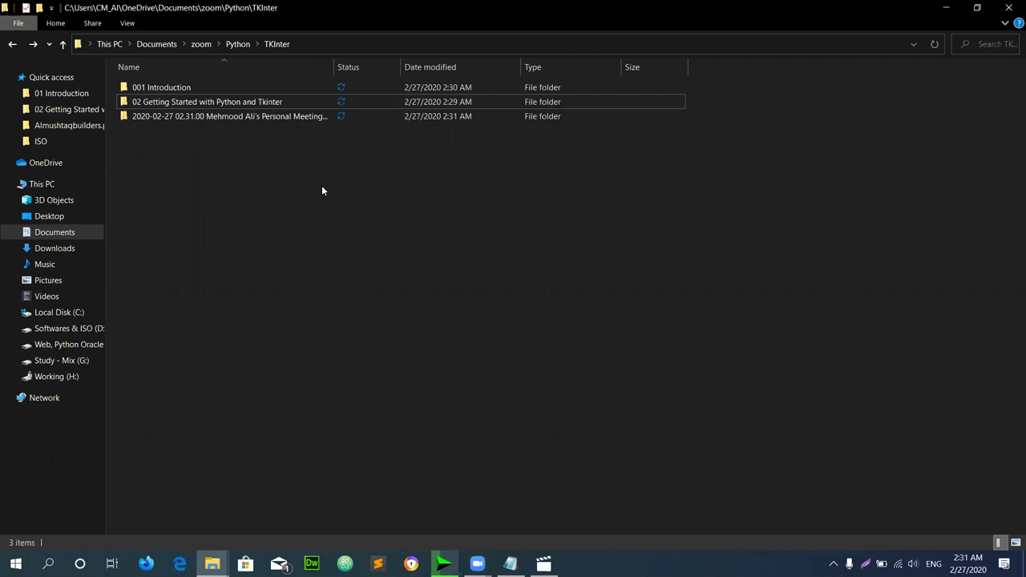
- Open the folder "02 Getting Started with Python and Tkinter"
{"action": "key", "text": "space"}
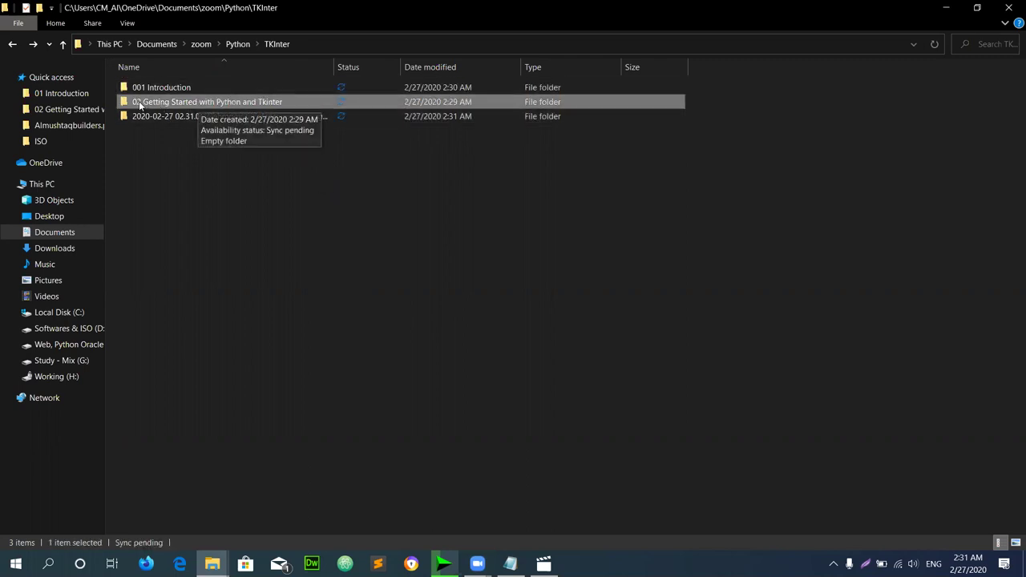
{"action": "left_click", "coordinate": [191, 104]}
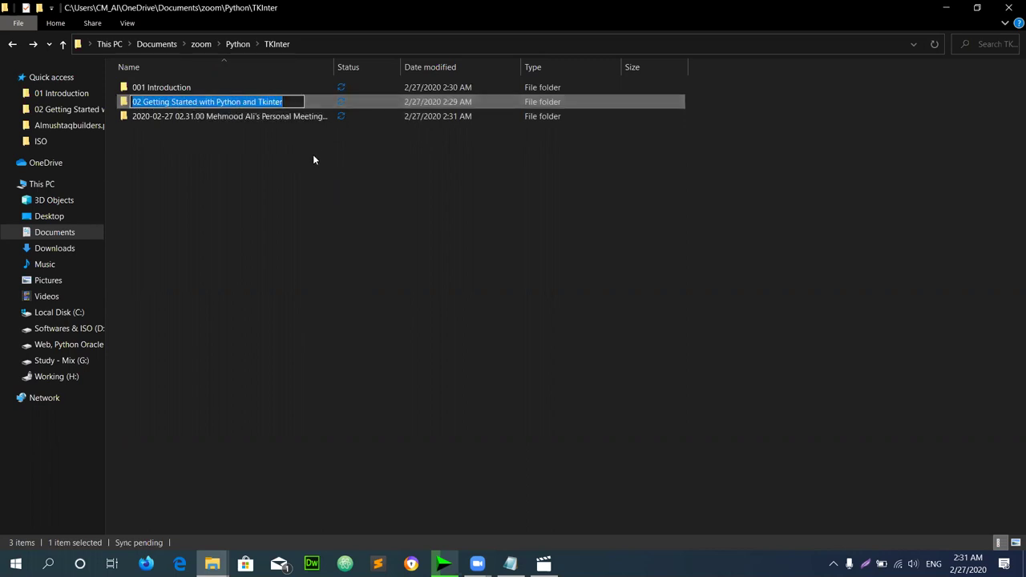
{"action": "left_click", "coordinate": [316, 103]}
{"action": "double_click", "coordinate": [296, 102]}
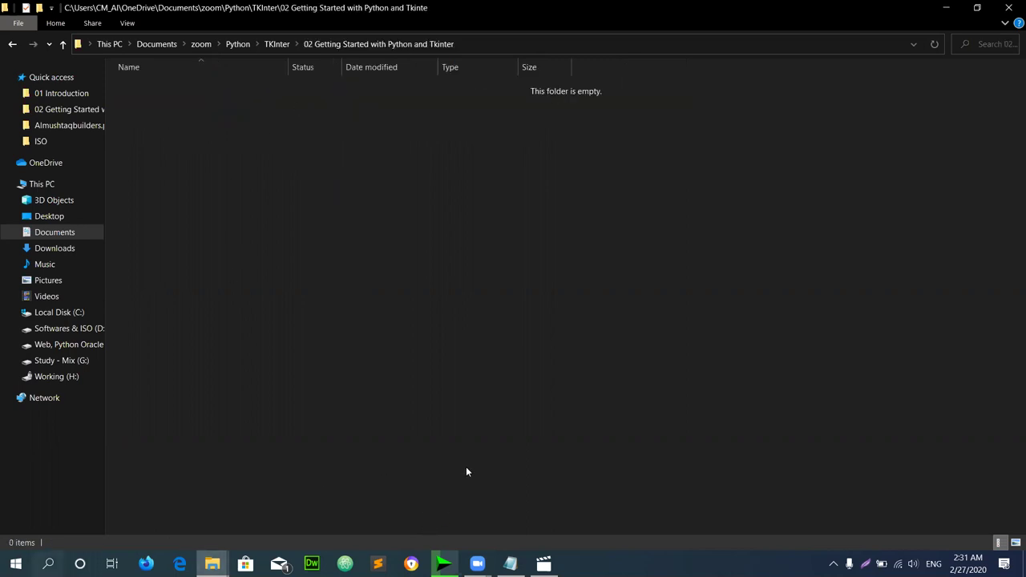
- Find and launch the Chrome browser
{"action": "key", "text": "super"}
{"action": "type", "text": "chrome"}
{"action": "key", "text": "Return"}
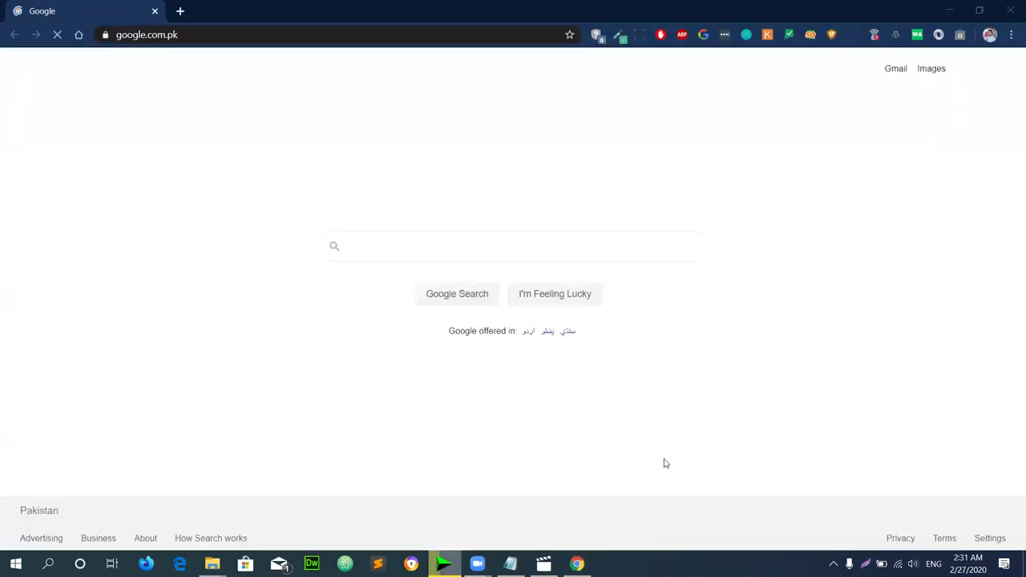
- Search Google for "python" and open the official Python.org website
{"action": "left_click", "coordinate": [567, 242]}
{"action": "type", "text": "python"}
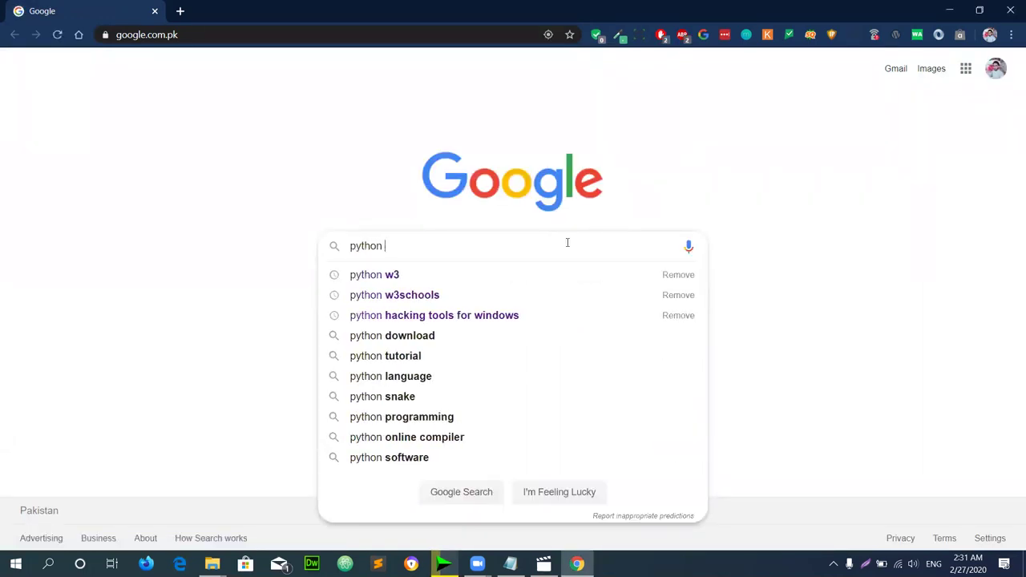
{"action": "key", "text": "Return"}
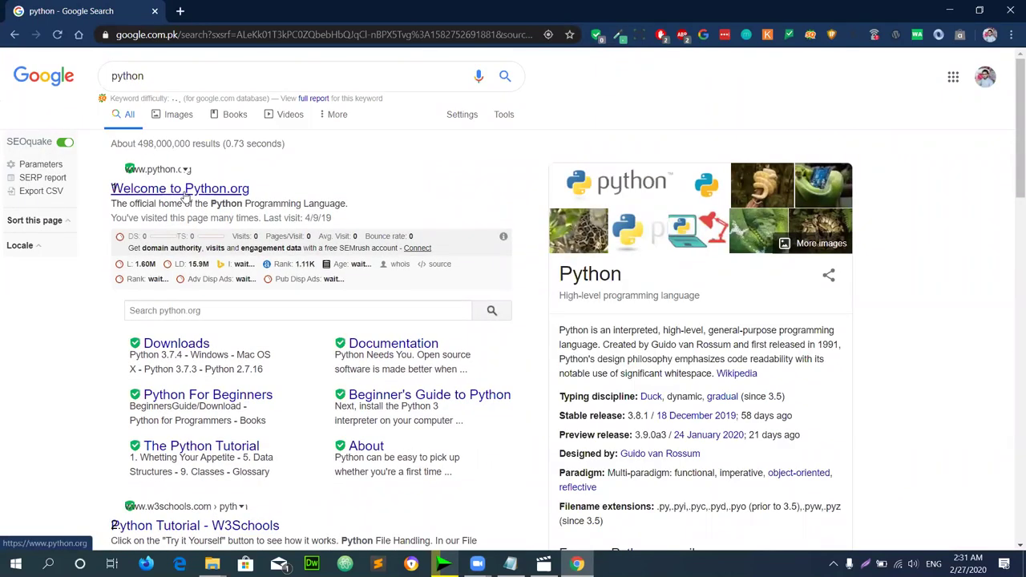
{"action": "left_click", "coordinate": [184, 194]}
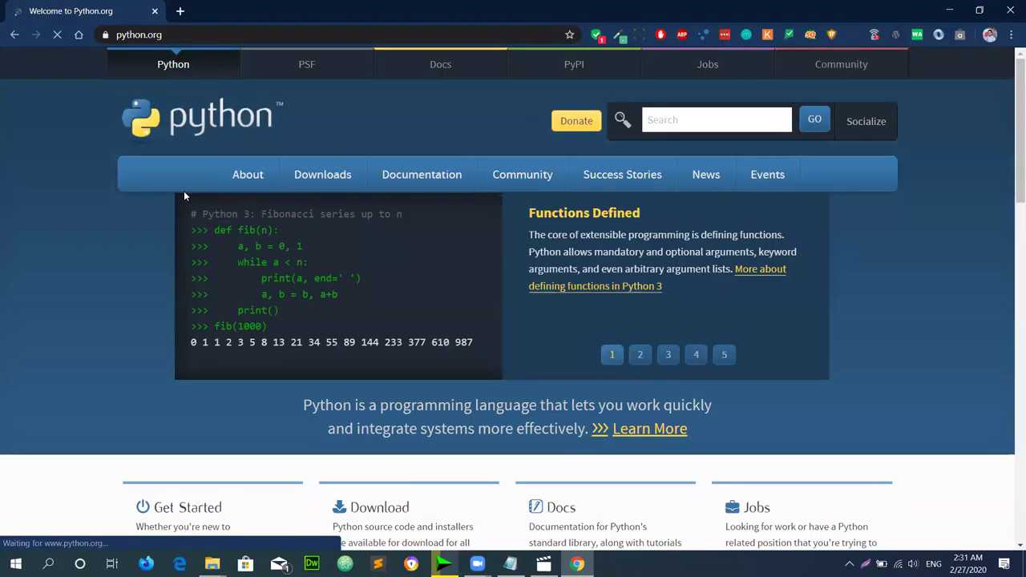
- Download the Python 3.8.2 installer for Windows and save it as python-3.8.2.exe in Softwares & ISO (D:)
{"action": "mouse_move", "coordinate": [335, 175]}
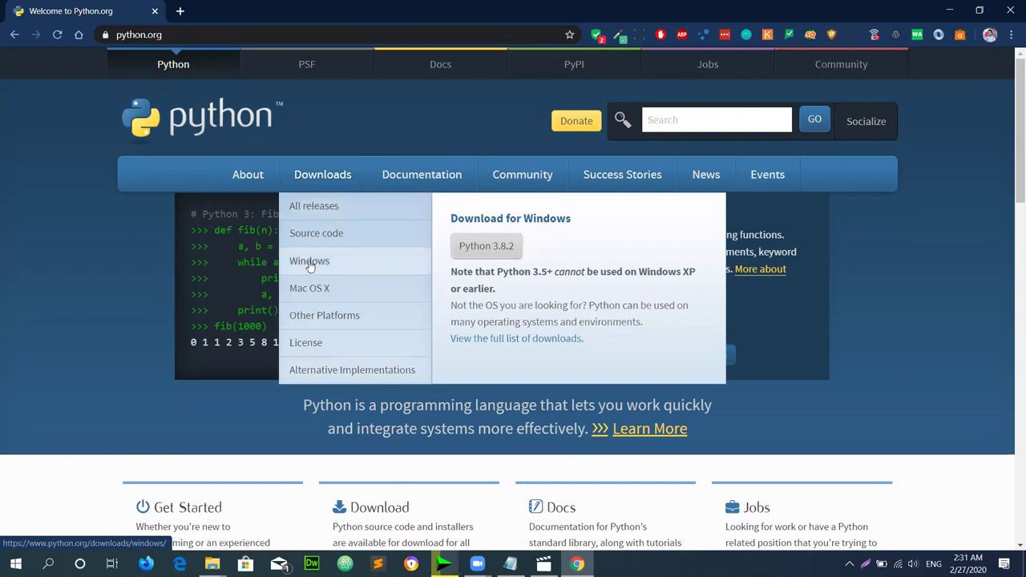
{"action": "left_click", "coordinate": [500, 250]}
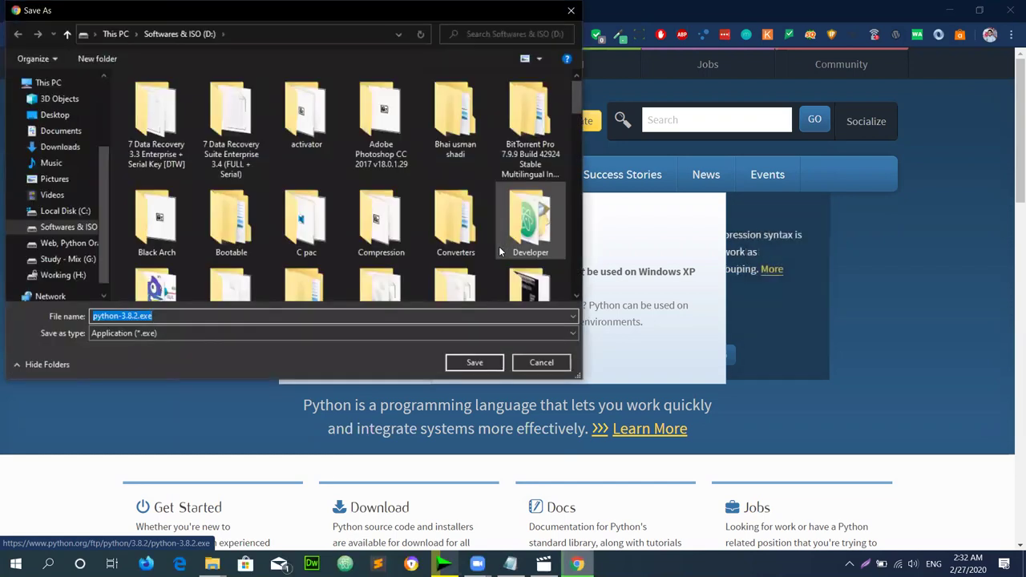
{"action": "left_click", "coordinate": [475, 363]}
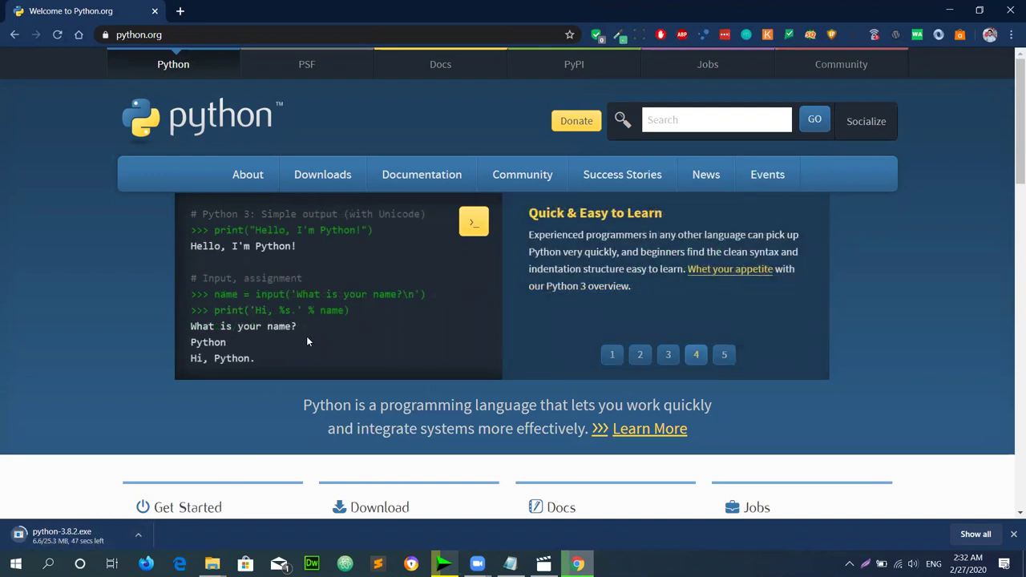
{"action": "scroll", "coordinate": [307, 340], "scroll_direction": "down", "scroll_amount": 1}
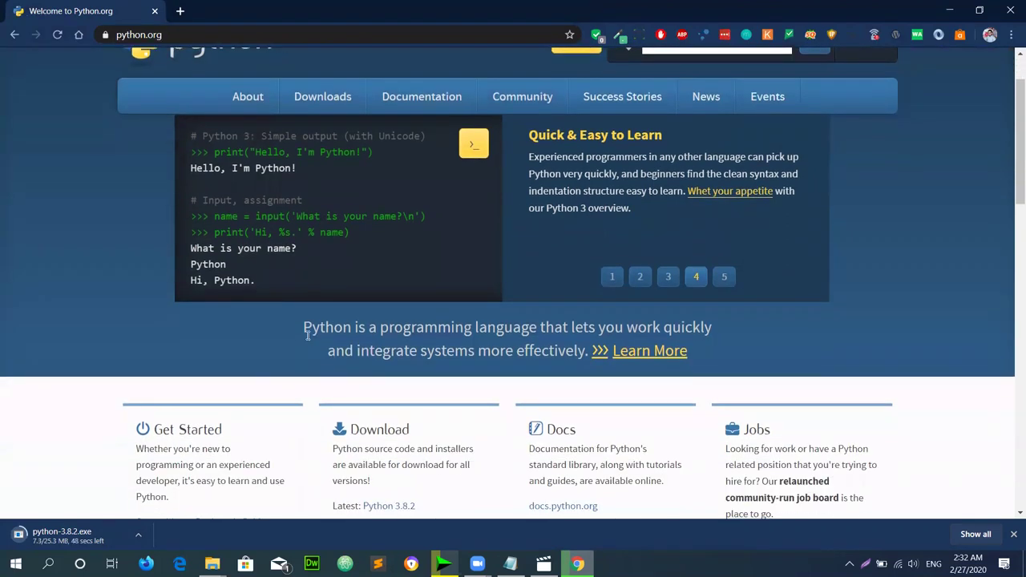
{"action": "scroll", "coordinate": [306, 341], "scroll_direction": "down", "scroll_amount": 1}
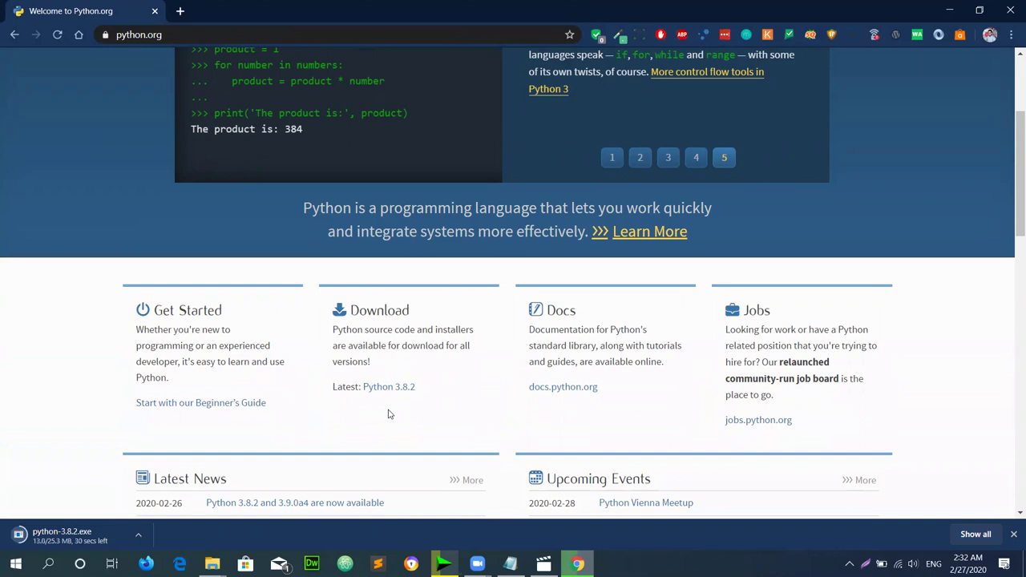
{"action": "scroll", "coordinate": [387, 413], "scroll_direction": "up", "scroll_amount": 3}
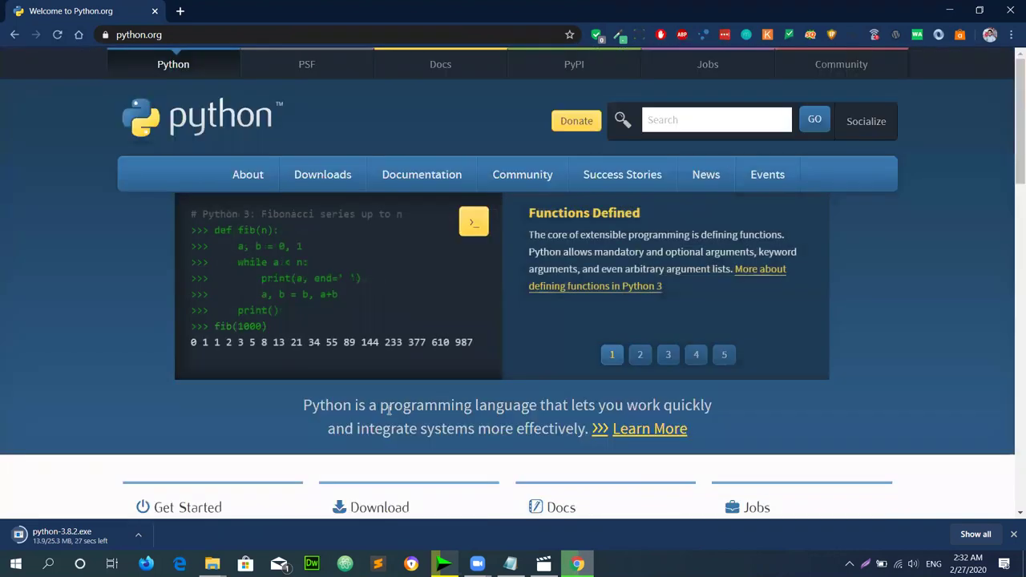
- Search the installed apps for IDLE and dismiss the search without opening it
{"action": "key", "text": "super"}
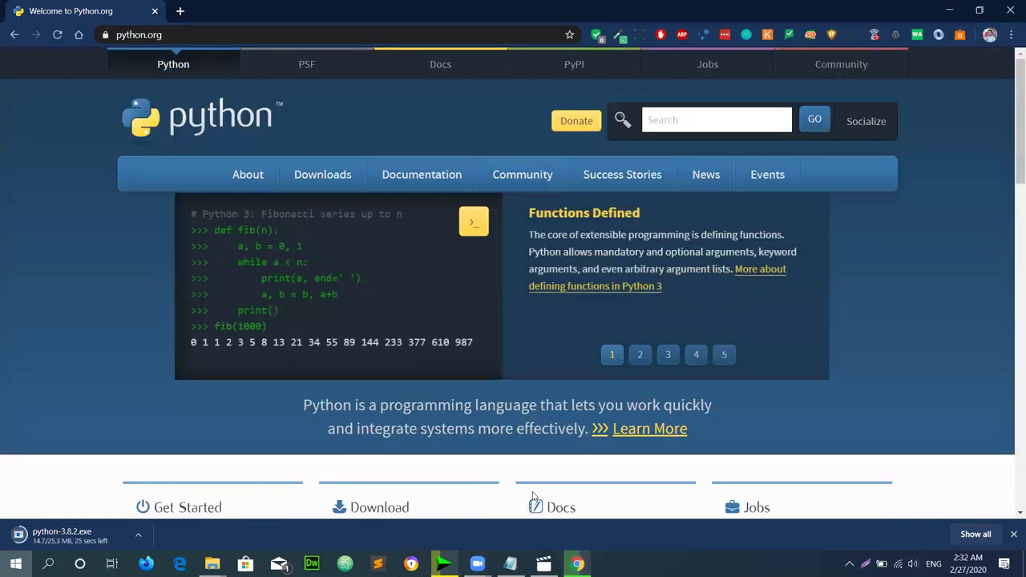
{"action": "type", "text": "id"}
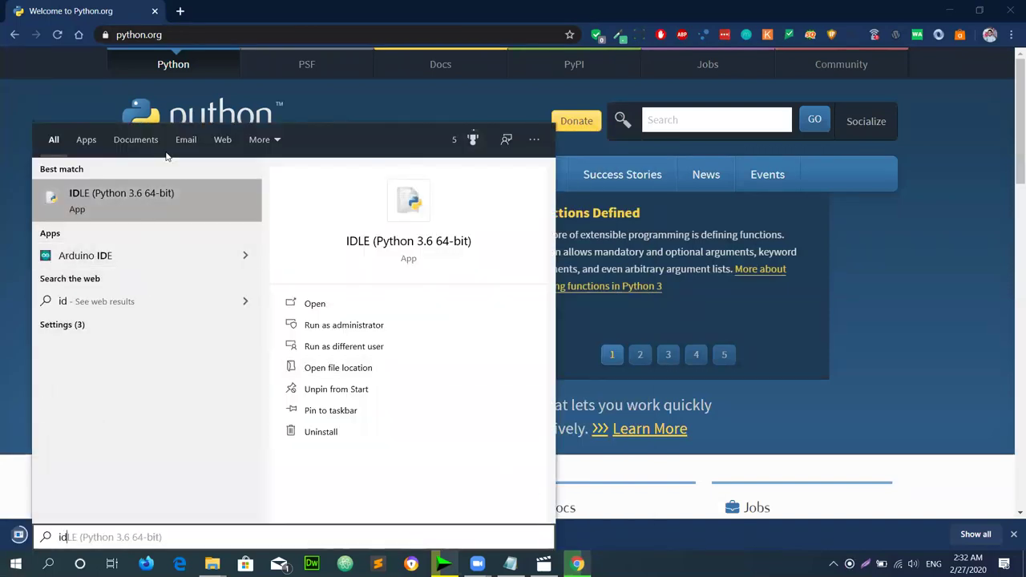
{"action": "left_click", "coordinate": [268, 7]}
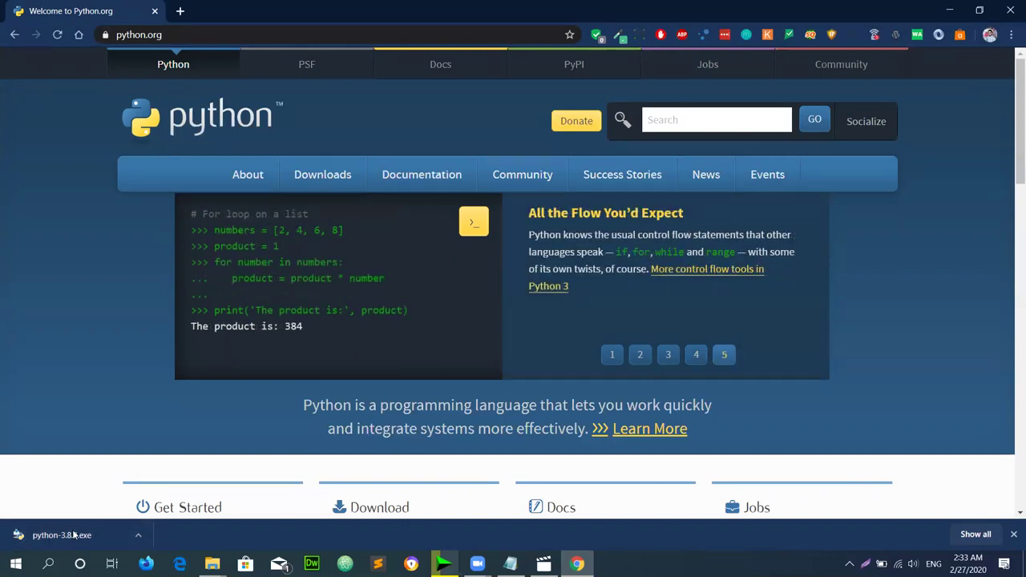
- Run the downloaded python-3.8.2.exe installer and choose a customized installation with Python 3.8 added to PATH and all optional features
{"action": "left_click", "coordinate": [52, 534]}
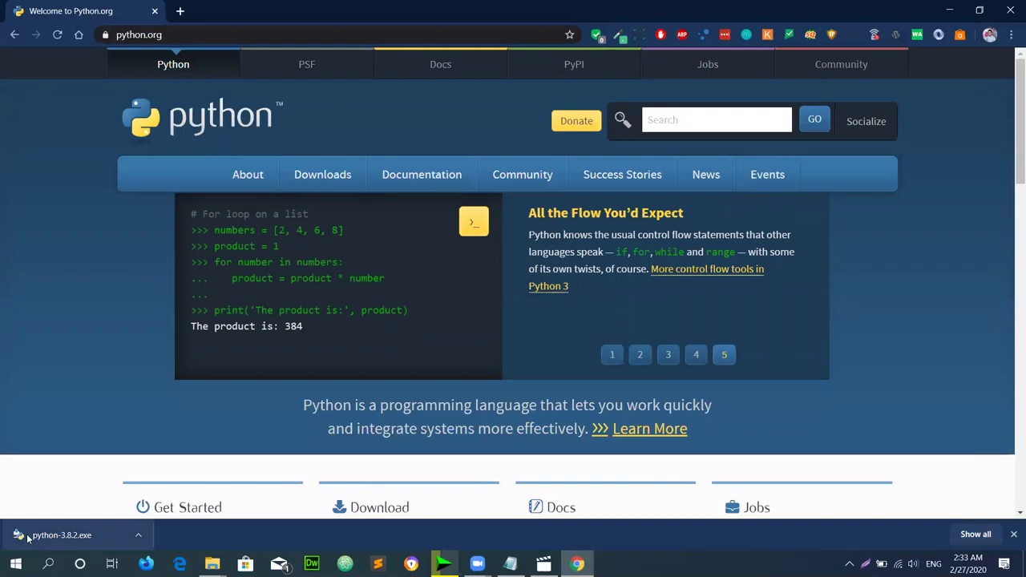
{"action": "left_click", "coordinate": [42, 538]}
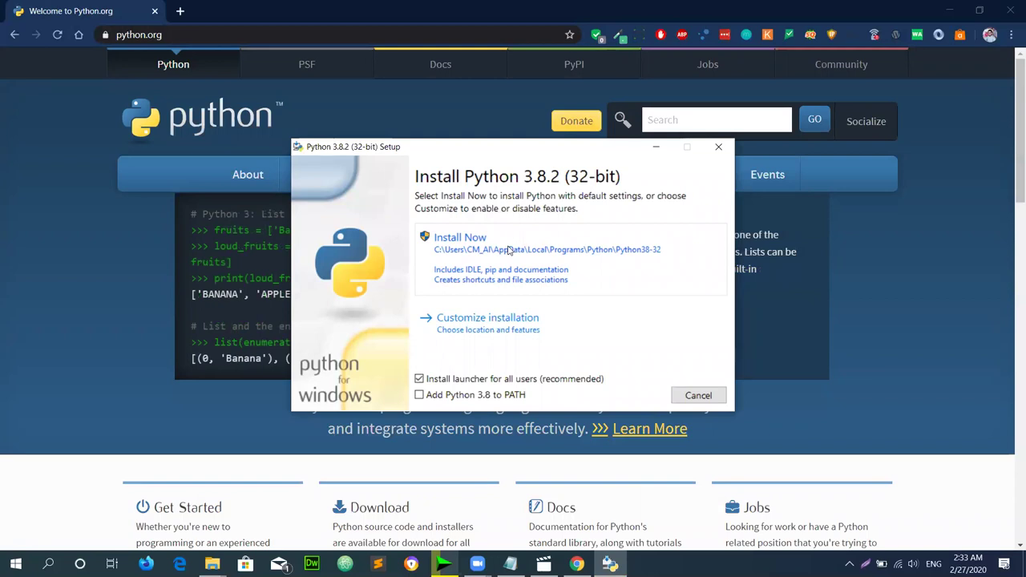
{"action": "left_click", "coordinate": [489, 399]}
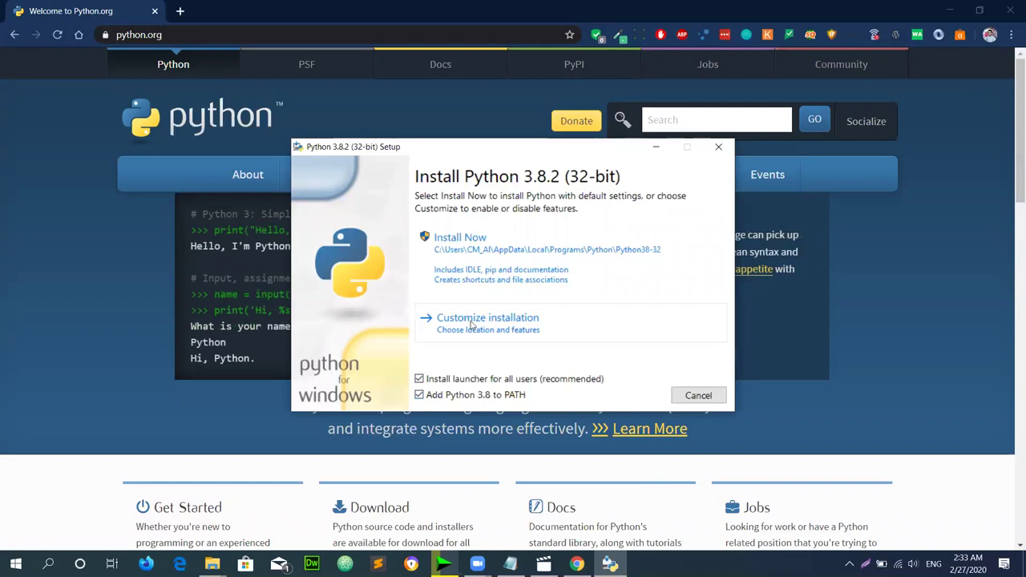
{"action": "left_click", "coordinate": [472, 325]}
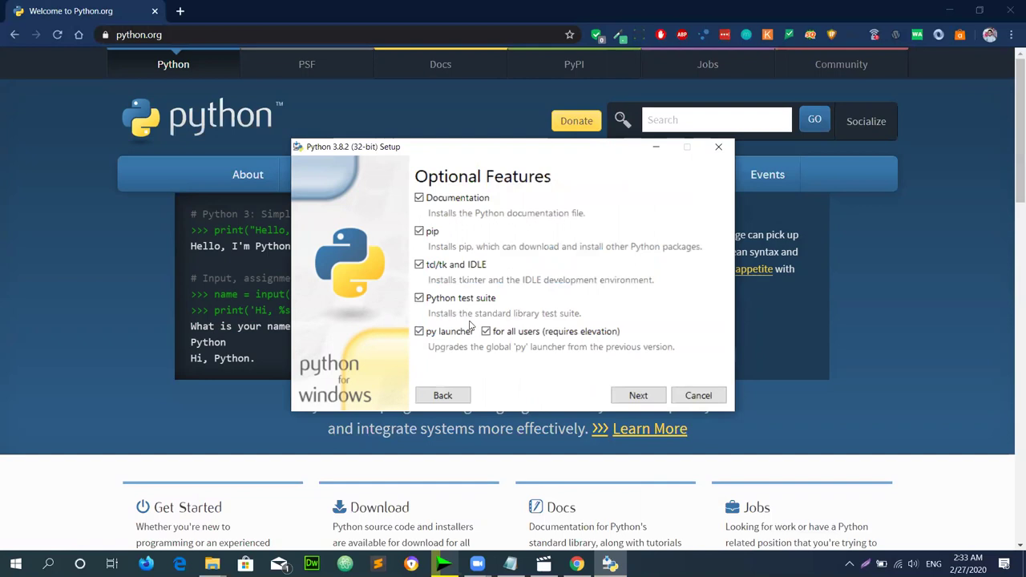
{"action": "left_click", "coordinate": [641, 397]}
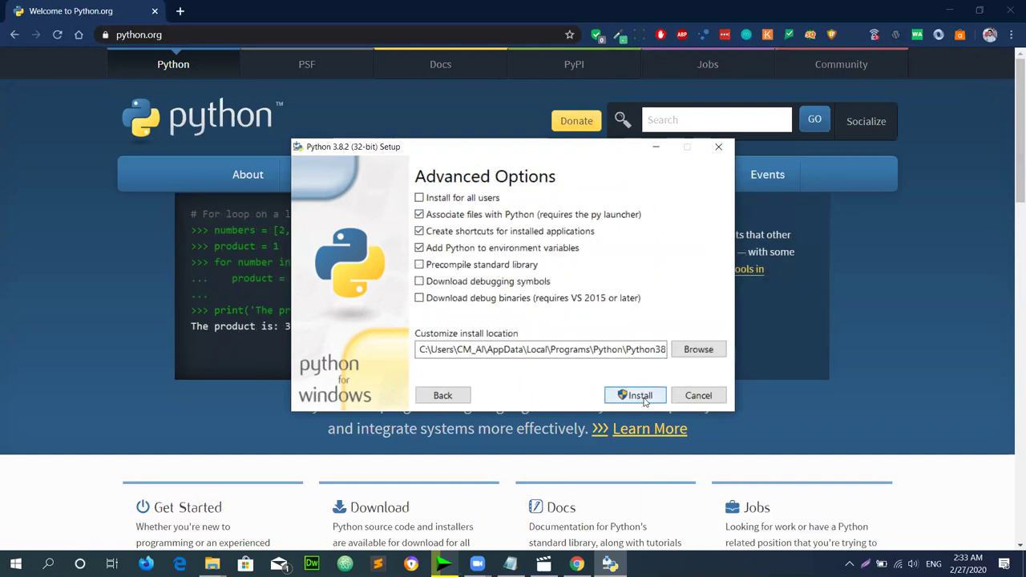
- Revisit the optional features, switching pip off and back on, and return to the advanced options
{"action": "left_click", "coordinate": [443, 396]}
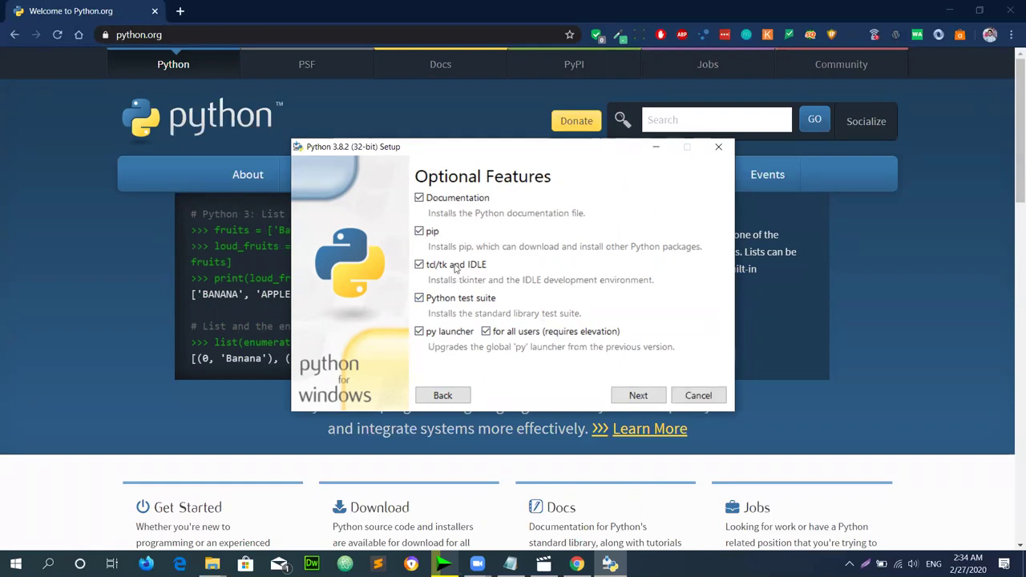
{"action": "left_click", "coordinate": [420, 233]}
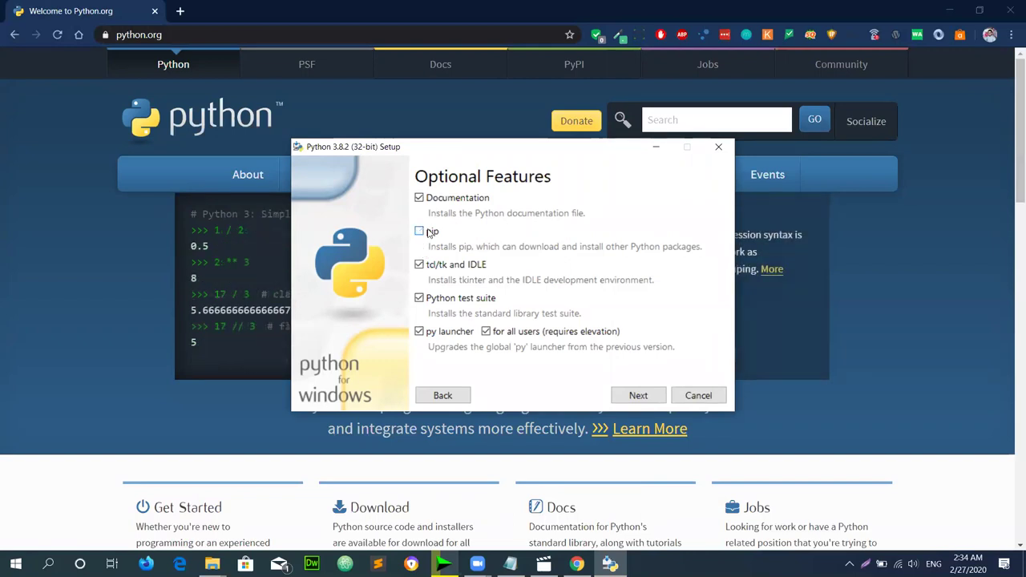
{"action": "left_click", "coordinate": [430, 233]}
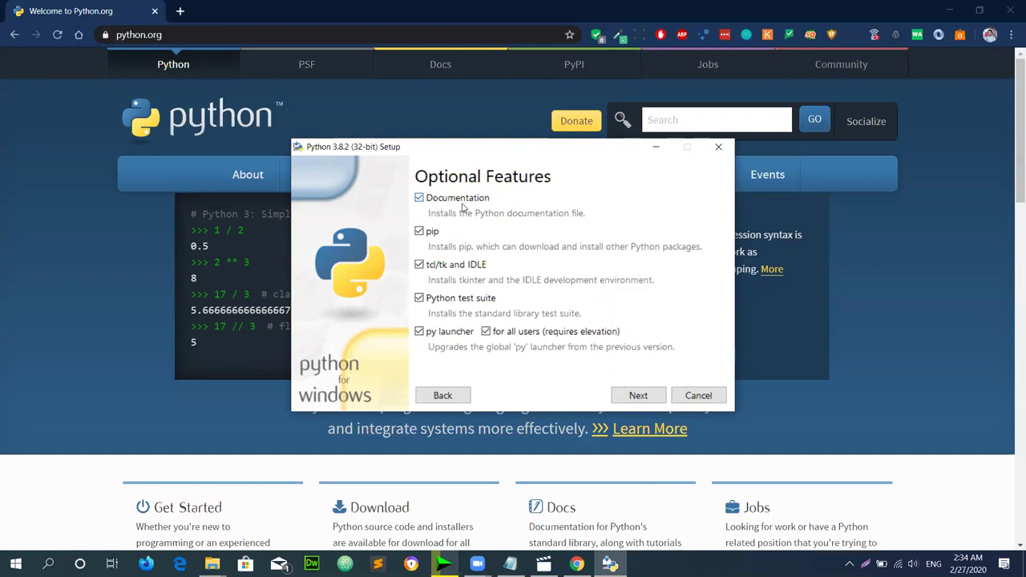
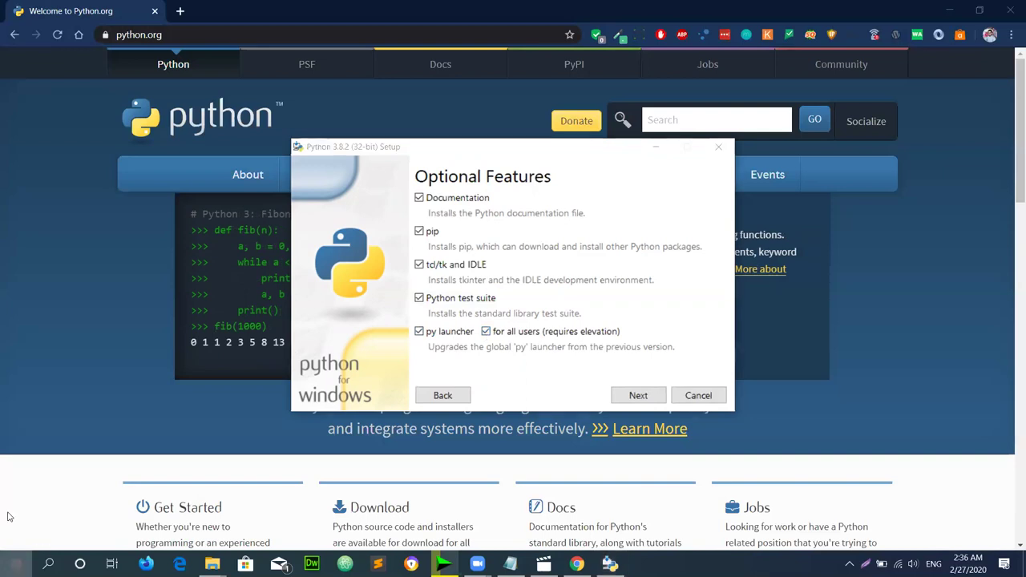
{"action": "left_click", "coordinate": [16, 563]}
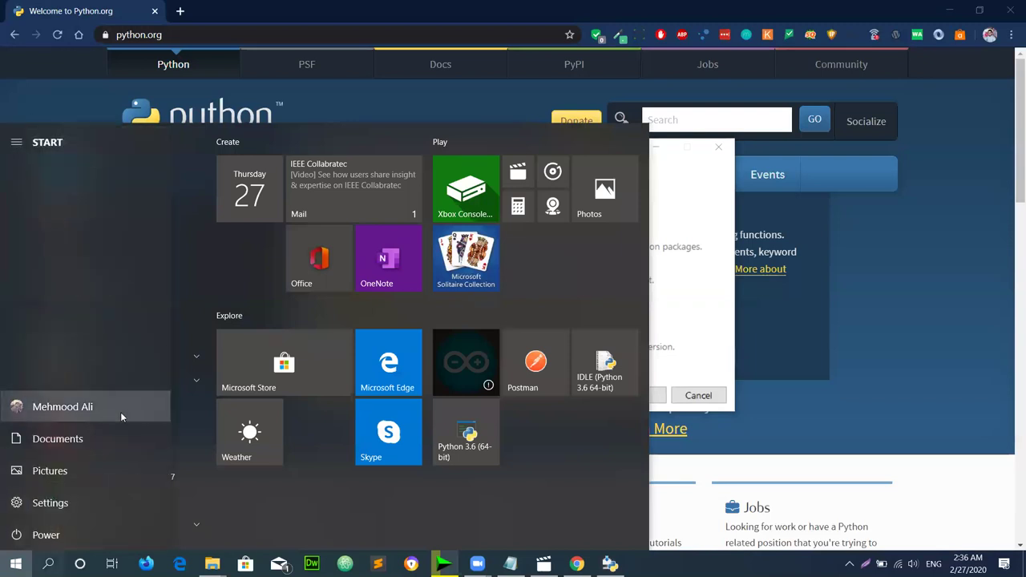
{"action": "key", "text": "Escape"}
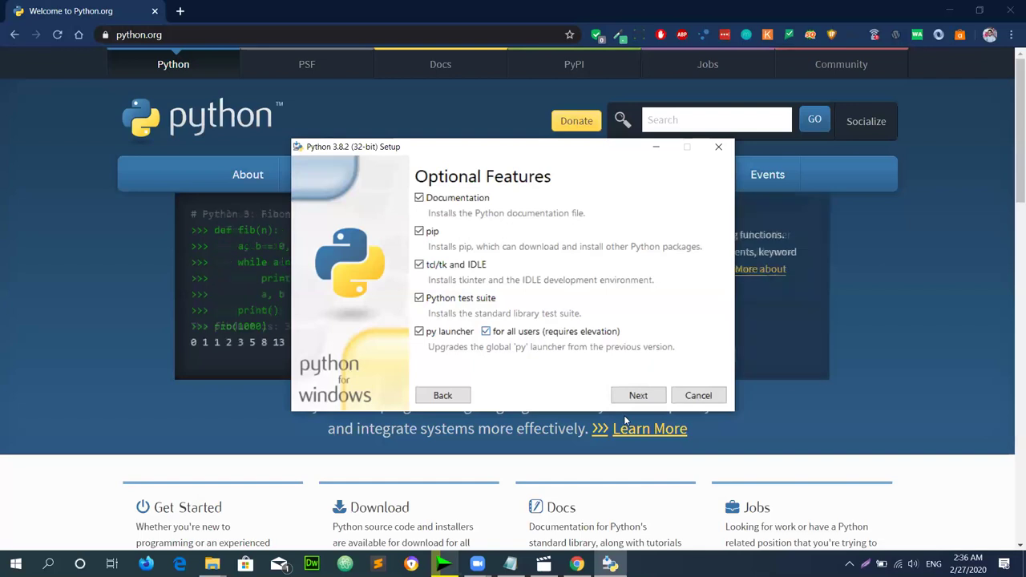
{"action": "left_click", "coordinate": [639, 396]}
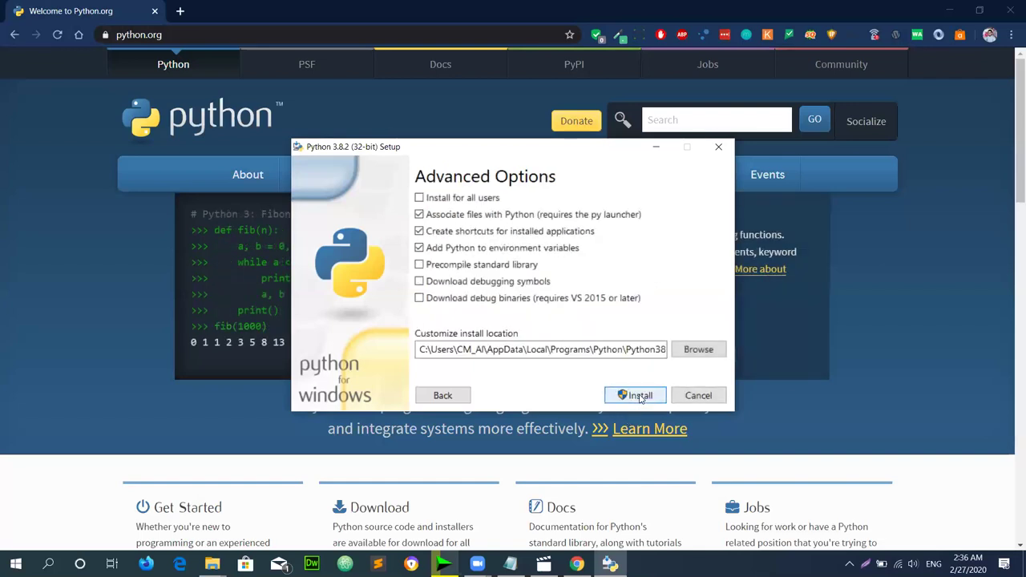
- Start the installation with the options for all users, debugging symbols and debug binaries enabled
{"action": "left_click", "coordinate": [419, 198]}
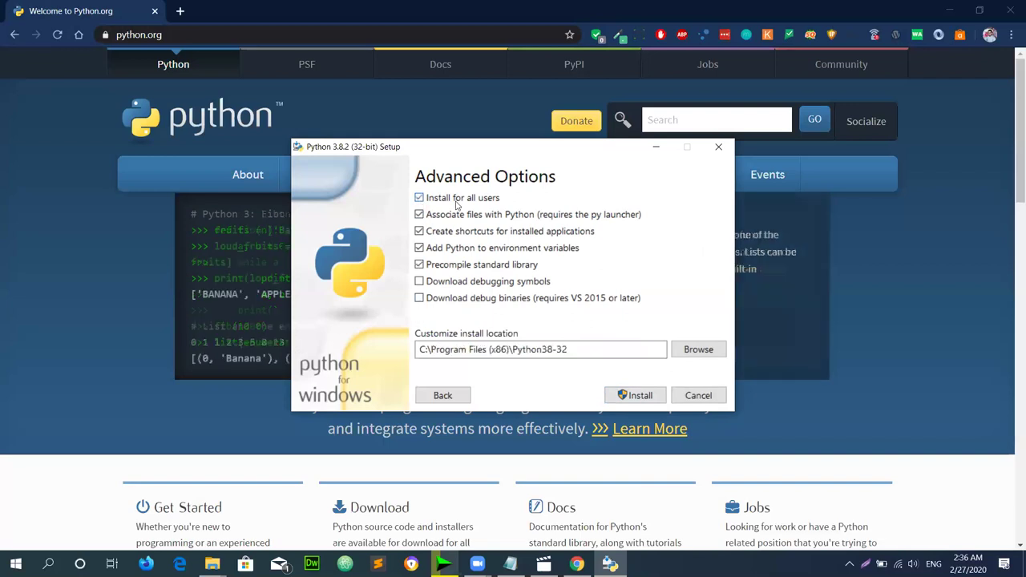
{"action": "left_click", "coordinate": [420, 281]}
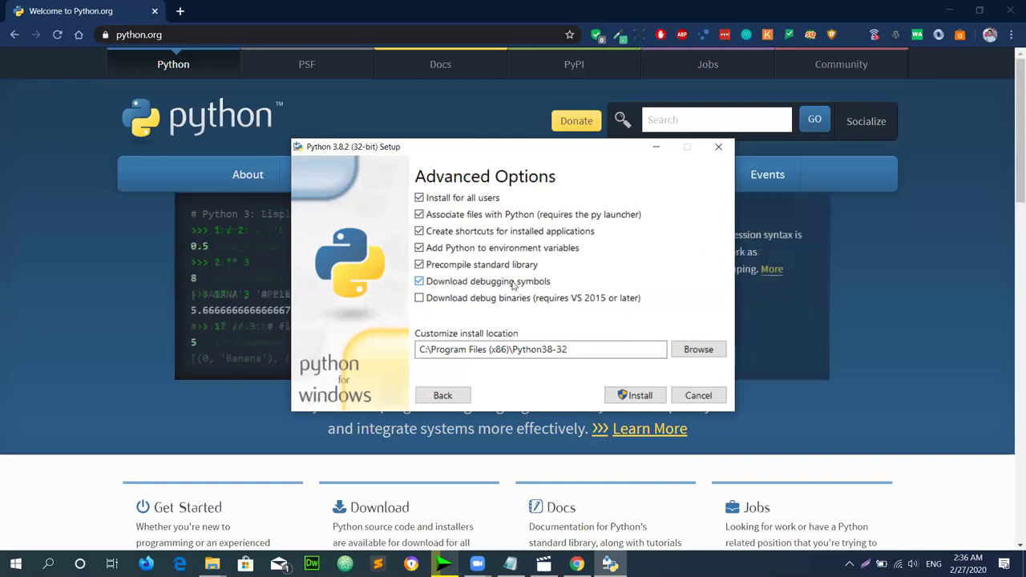
{"action": "left_click", "coordinate": [466, 299]}
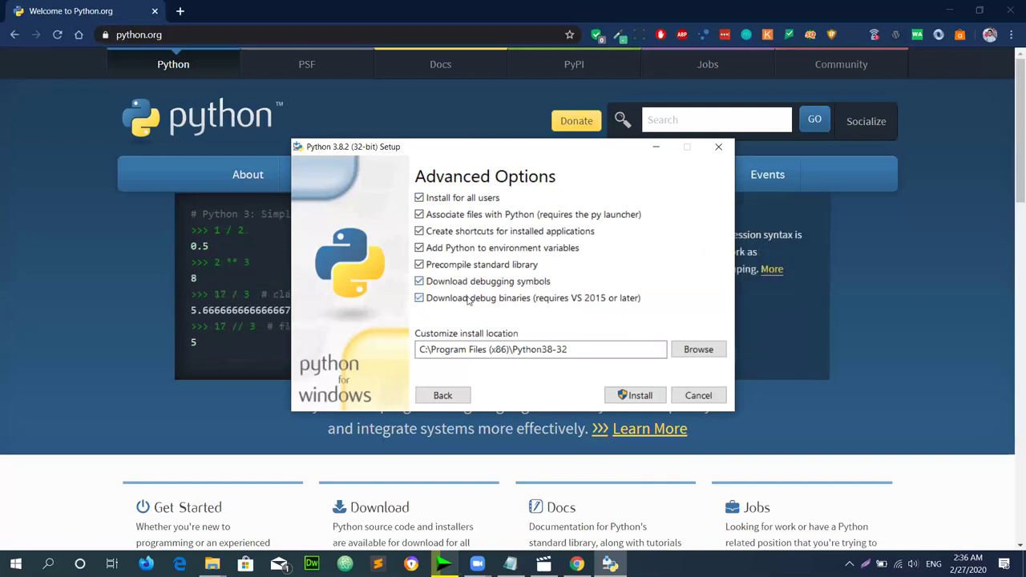
{"action": "left_click", "coordinate": [637, 395]}
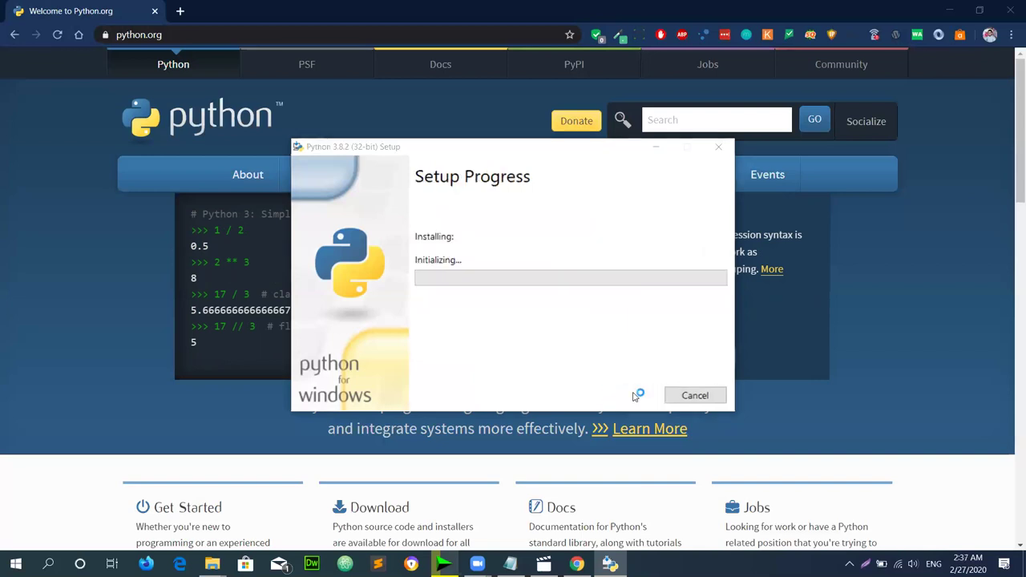
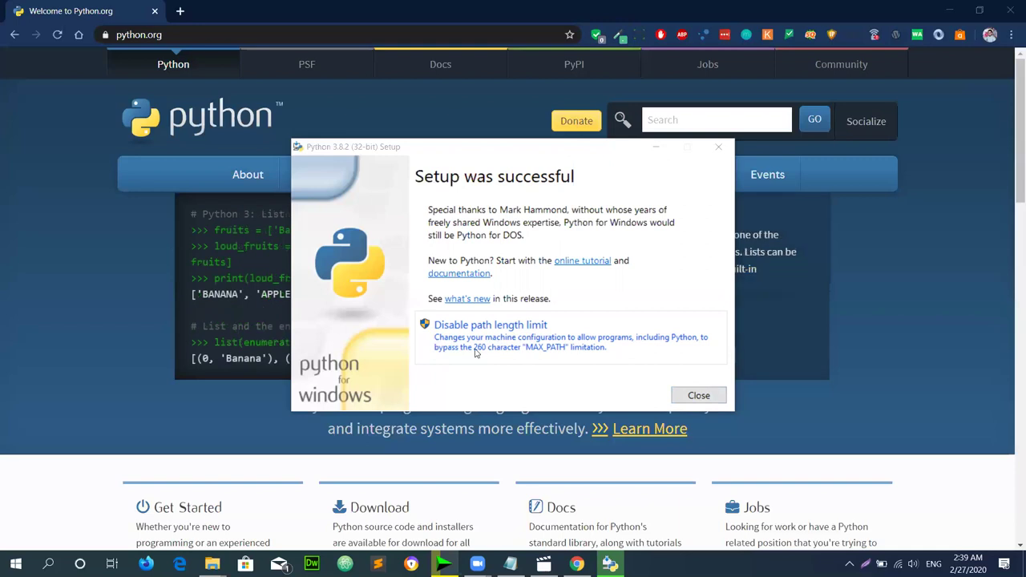
- Disable the path length limit and close the Python setup
{"action": "left_click", "coordinate": [476, 352]}
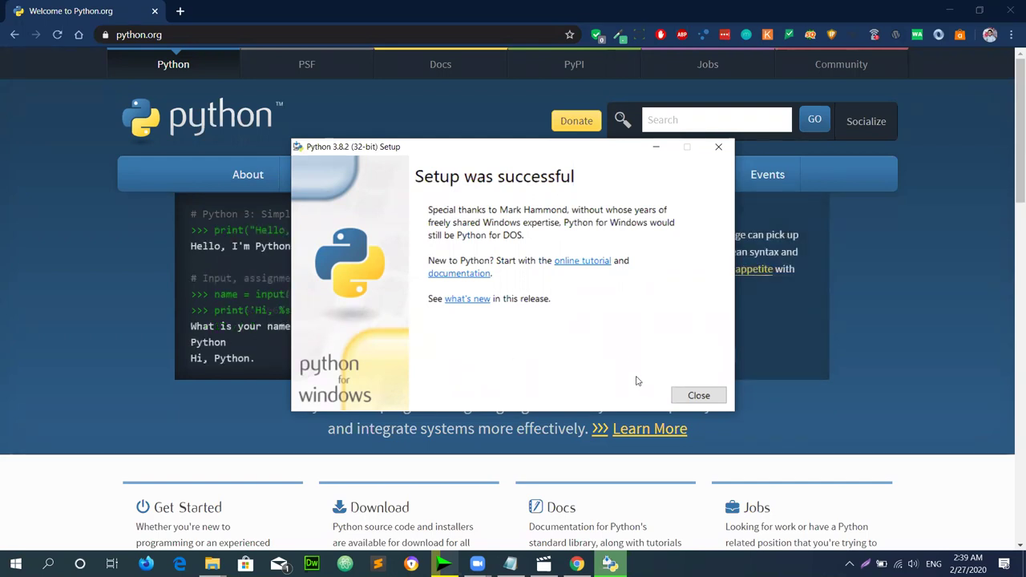
{"action": "left_click", "coordinate": [695, 395]}
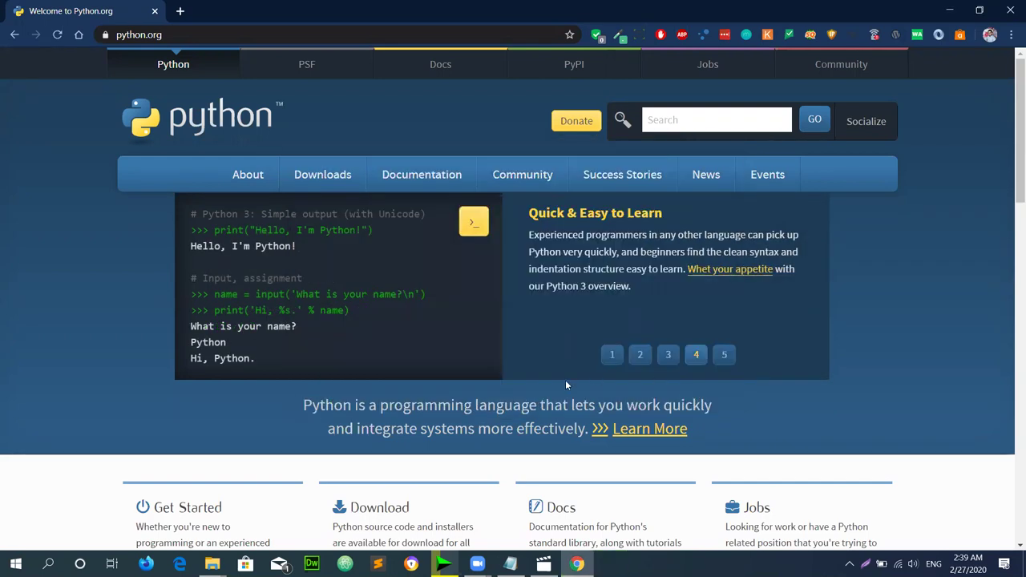
{"action": "key", "text": "super"}
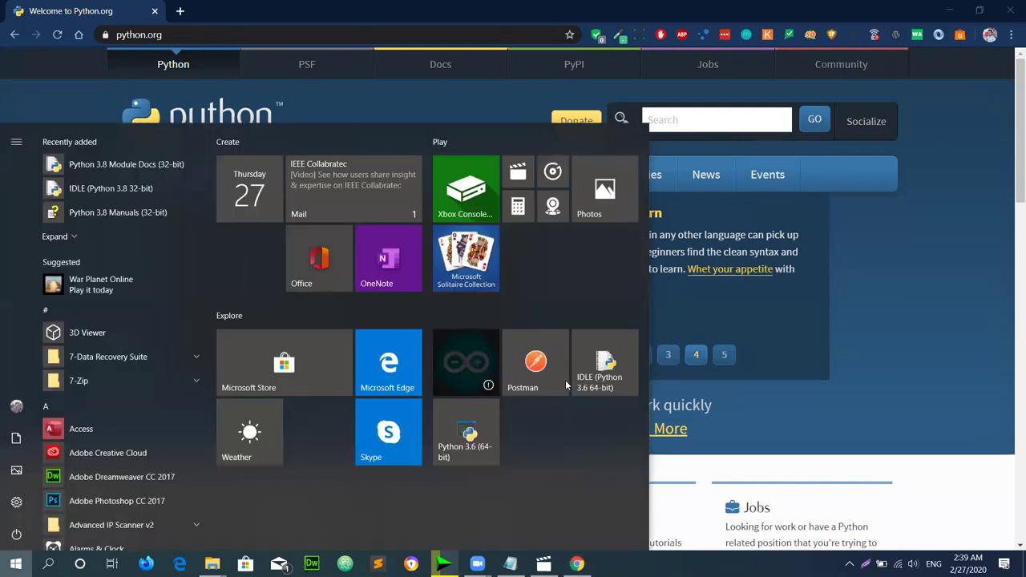
{"action": "type", "text": "python"}
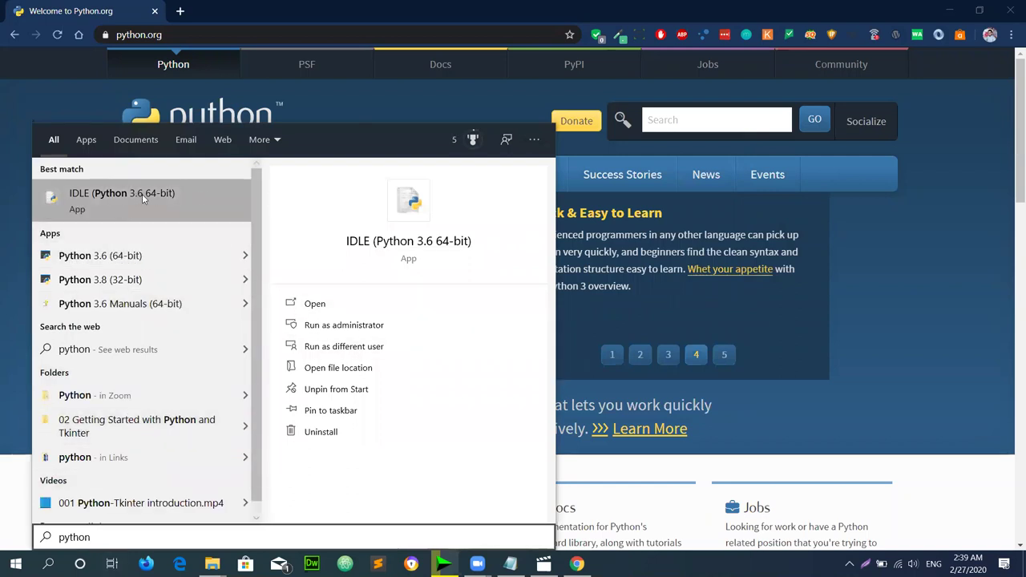
{"action": "left_click", "coordinate": [167, 211]}
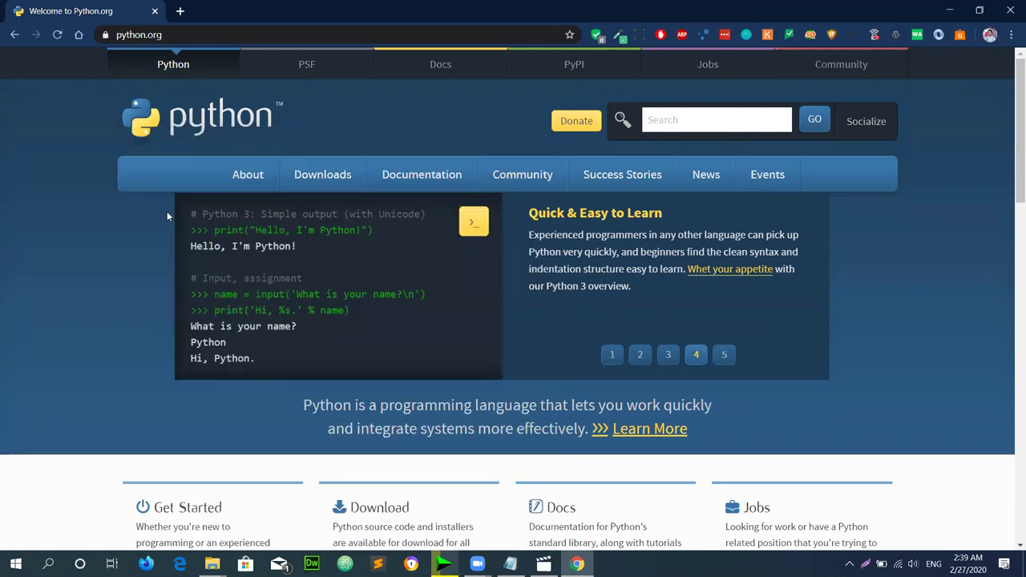
{"action": "left_click", "coordinate": [15, 564]}
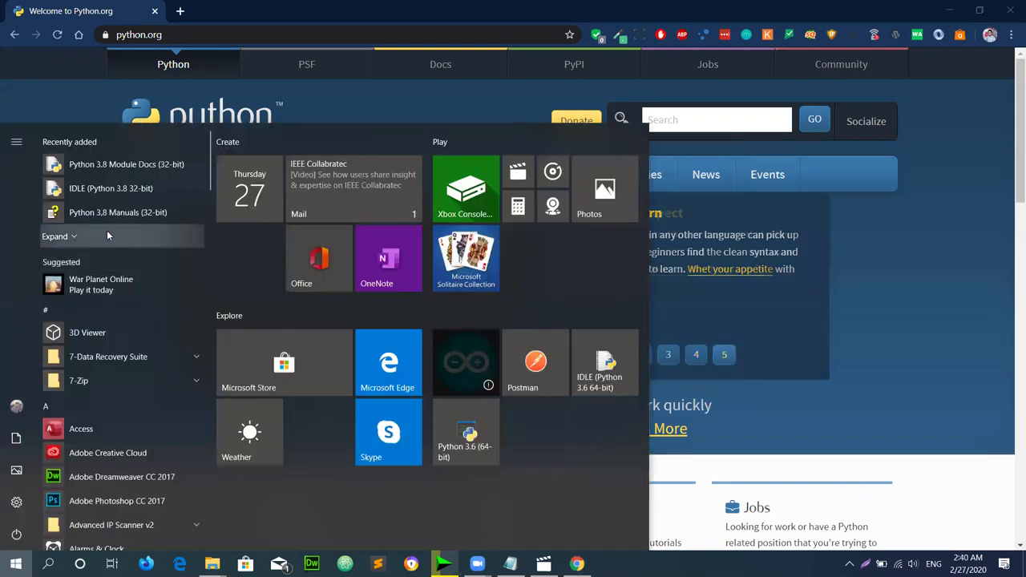
{"action": "left_click_drag", "start_coordinate": [116, 164], "coordinate": [533, 435]}
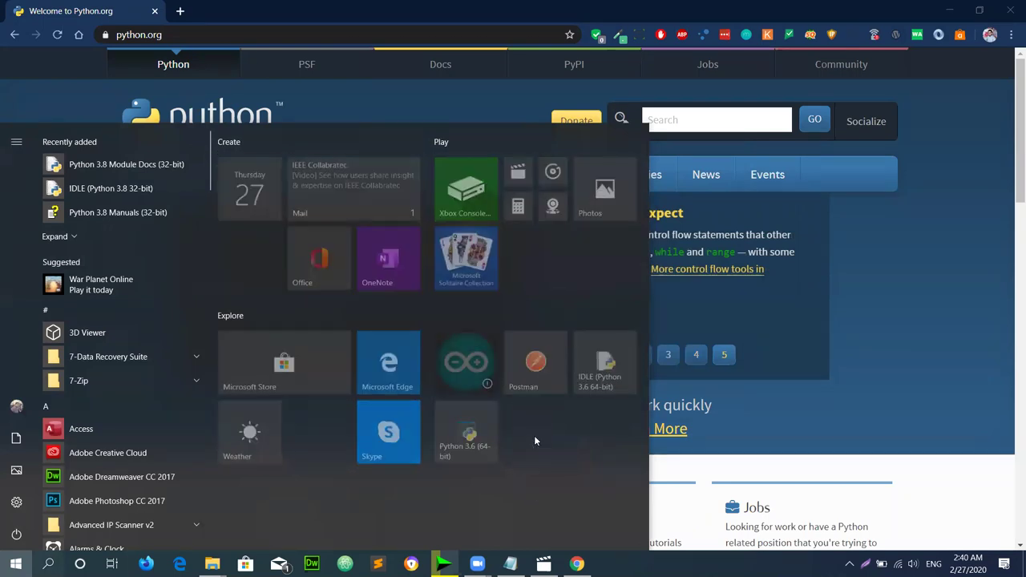
{"action": "left_click", "coordinate": [539, 441]}
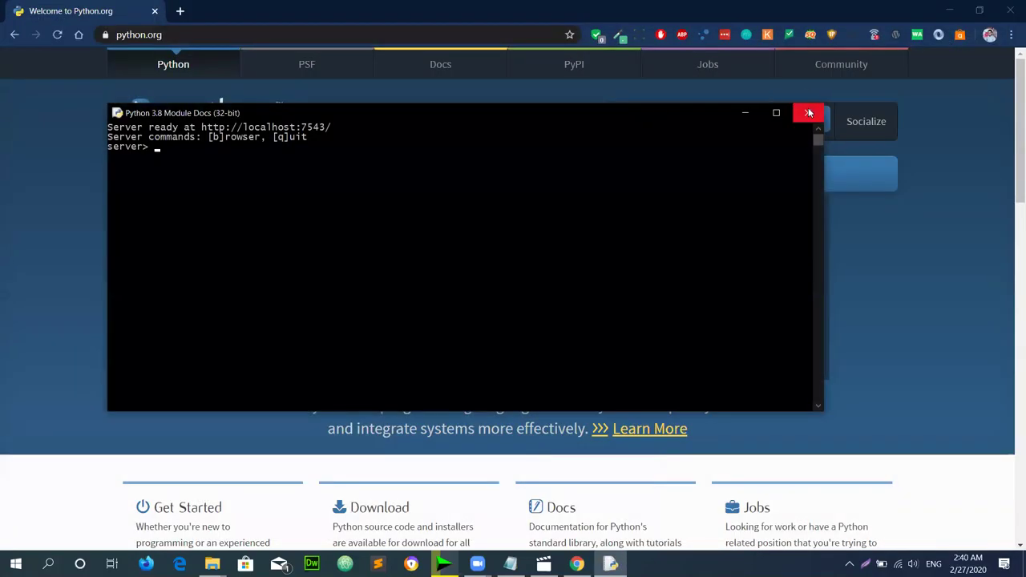
{"action": "left_click", "coordinate": [808, 112]}
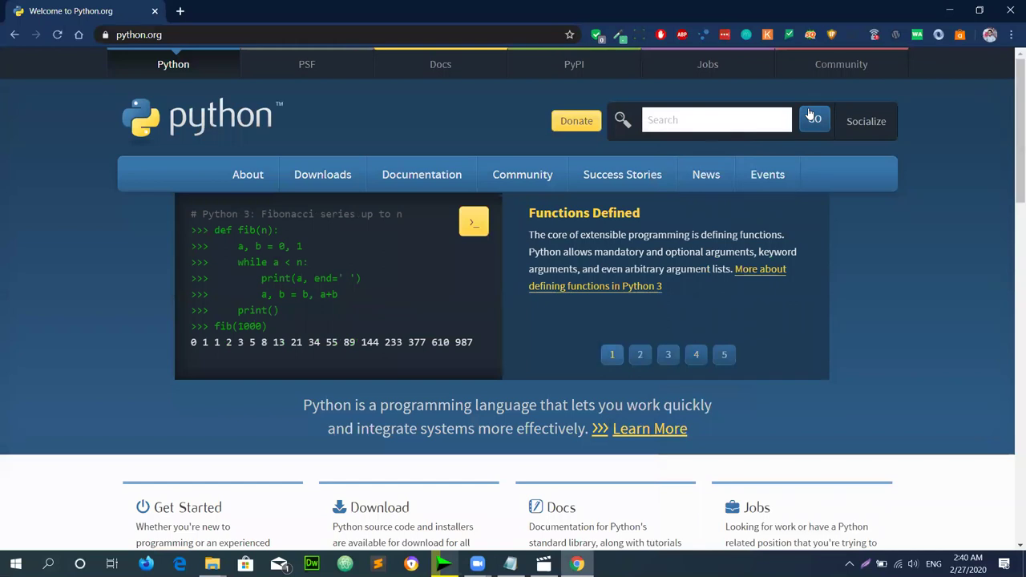
- Open the IDLE Python shell and import the tkinter module
{"action": "key", "text": "super"}
{"action": "type", "text": "idle"}
{"action": "key", "text": "Return"}
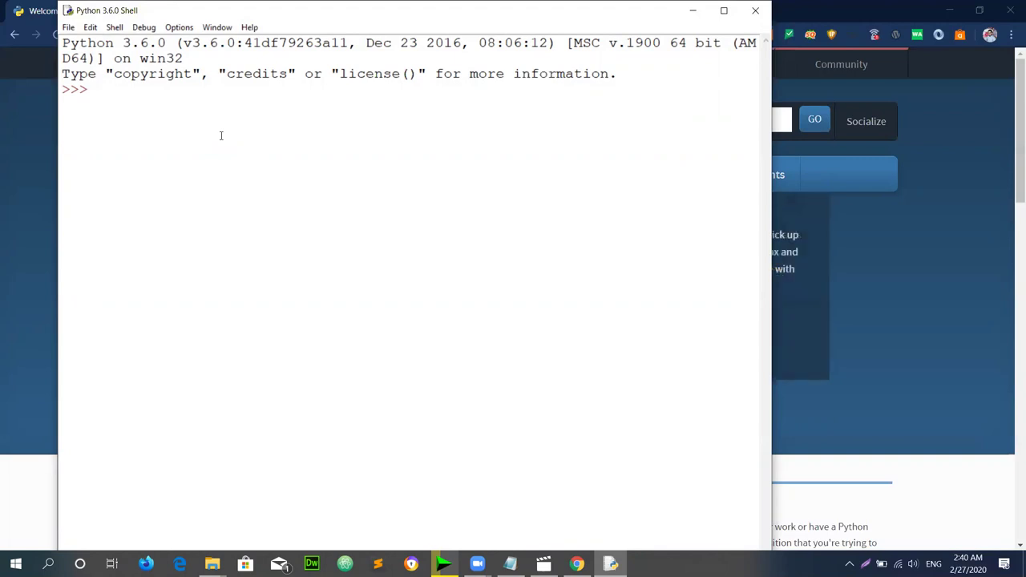
{"action": "type", "text": "import"}
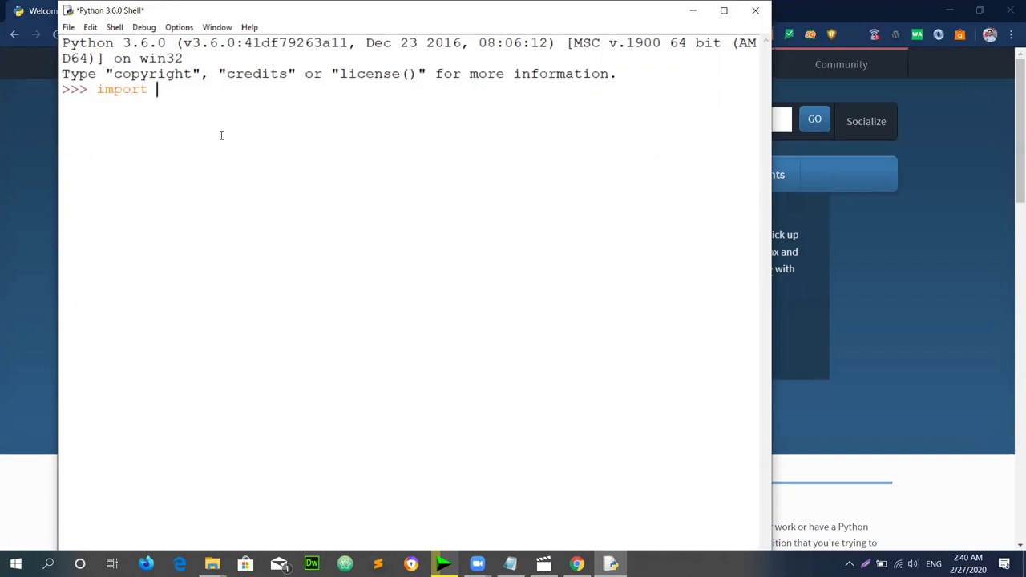
{"action": "type", "text": " tkint"}
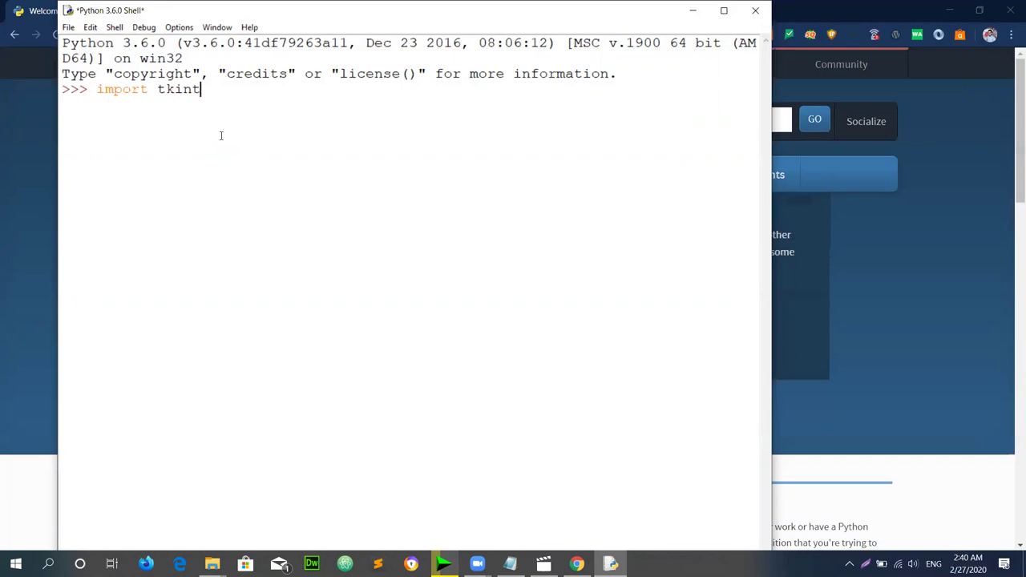
{"action": "type", "text": "er"}
{"action": "key", "text": "Return"}
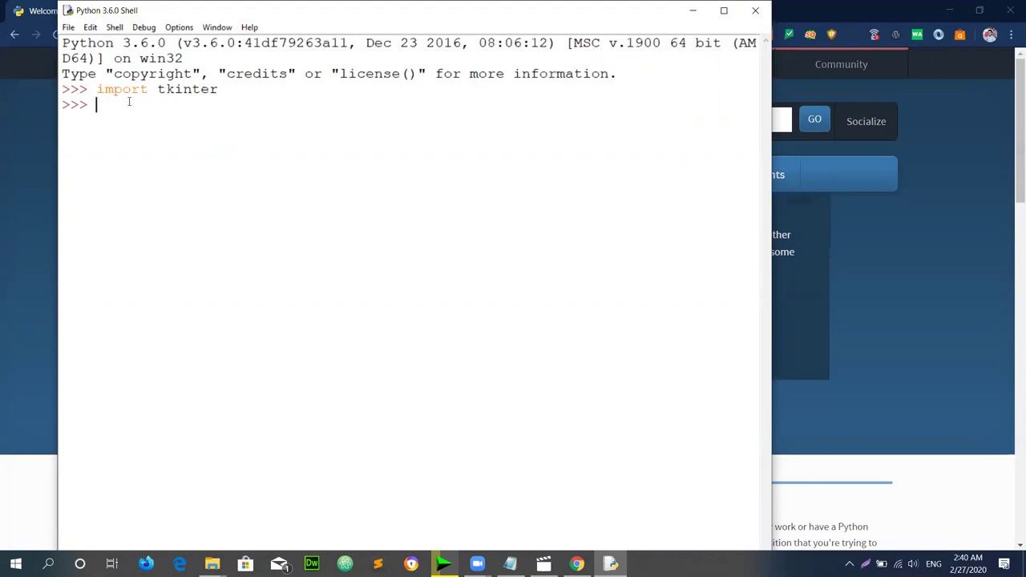
- Import the underlying _tkinter module in the shell
{"action": "left_click_drag", "start_coordinate": [83, 104], "coordinate": [62, 105]}
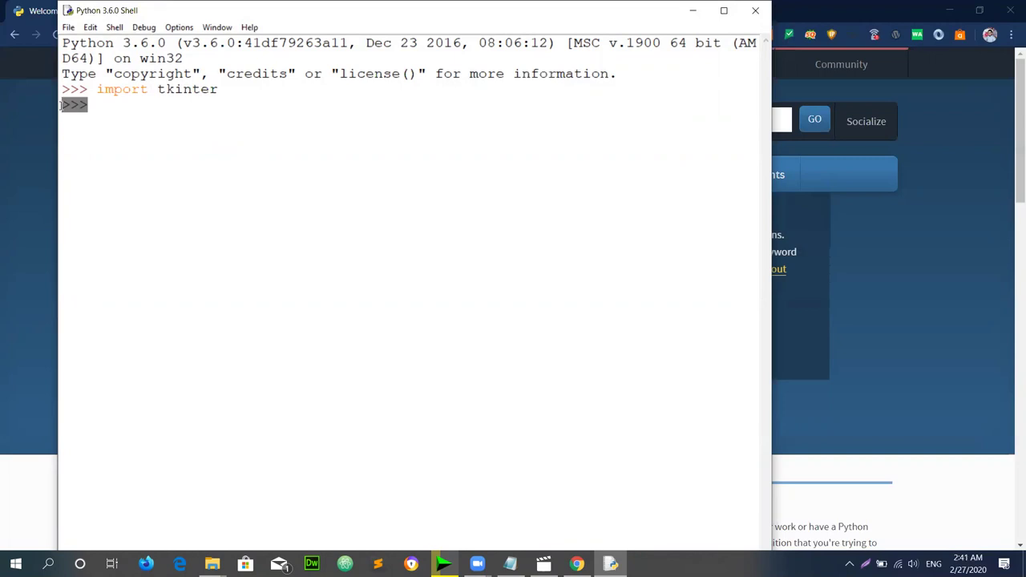
{"action": "left_click", "coordinate": [106, 106]}
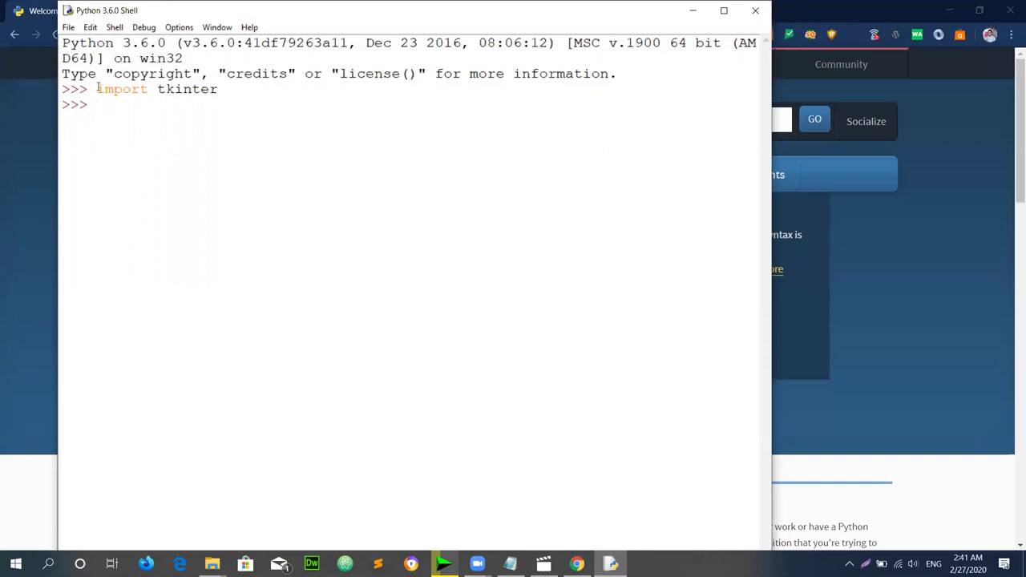
{"action": "left_click_drag", "start_coordinate": [97, 88], "coordinate": [213, 89]}
{"action": "left_click", "coordinate": [199, 100]}
{"action": "type", "text": "import "}
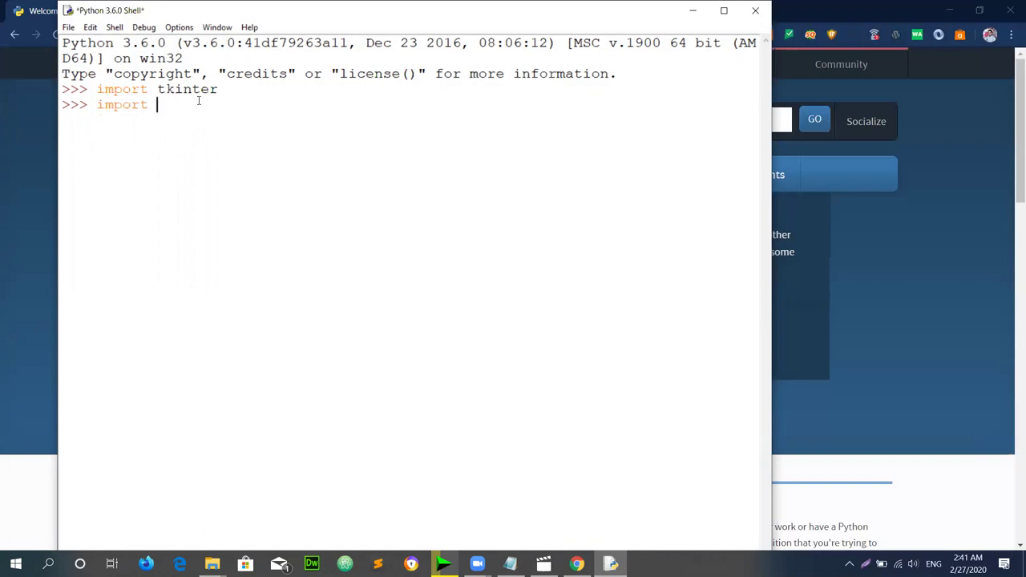
{"action": "type", "text": "_tkinter"}
{"action": "key", "text": "Return"}
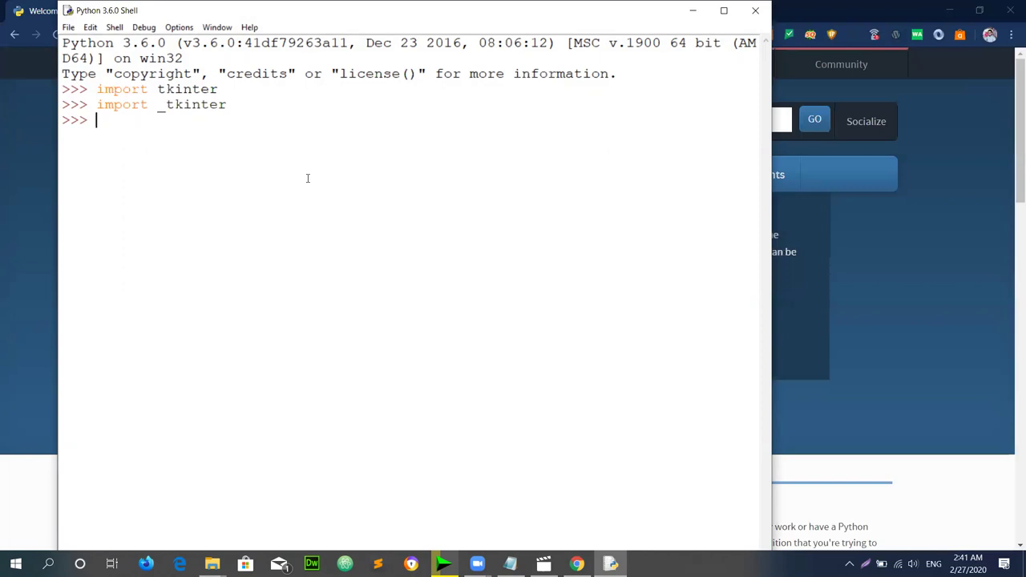
- Begin a "tkinter." expression at the prompt and look through its suggested members down to HIDDEN
{"action": "type", "text": "tkinter."}
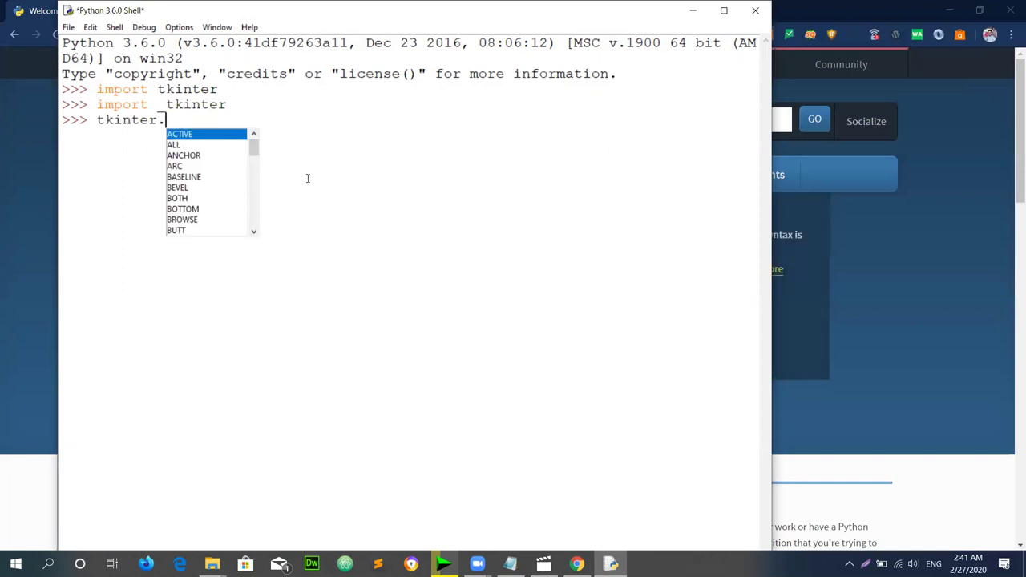
{"action": "key", "text": "Down"}
{"action": "key", "text": "Down"}
{"action": "key", "text": "Down"}
{"action": "key", "text": "Down"}
{"action": "key", "text": "Down"}
{"action": "key", "text": "Down"}
{"action": "key", "text": "Down"}
{"action": "key", "text": "Down"}
{"action": "key", "text": "Down"}
{"action": "key", "text": "Down"}
{"action": "key", "text": "Down"}
{"action": "key", "text": "Down"}
{"action": "key", "text": "Down"}
{"action": "key", "text": "Down"}
{"action": "key", "text": "Down"}
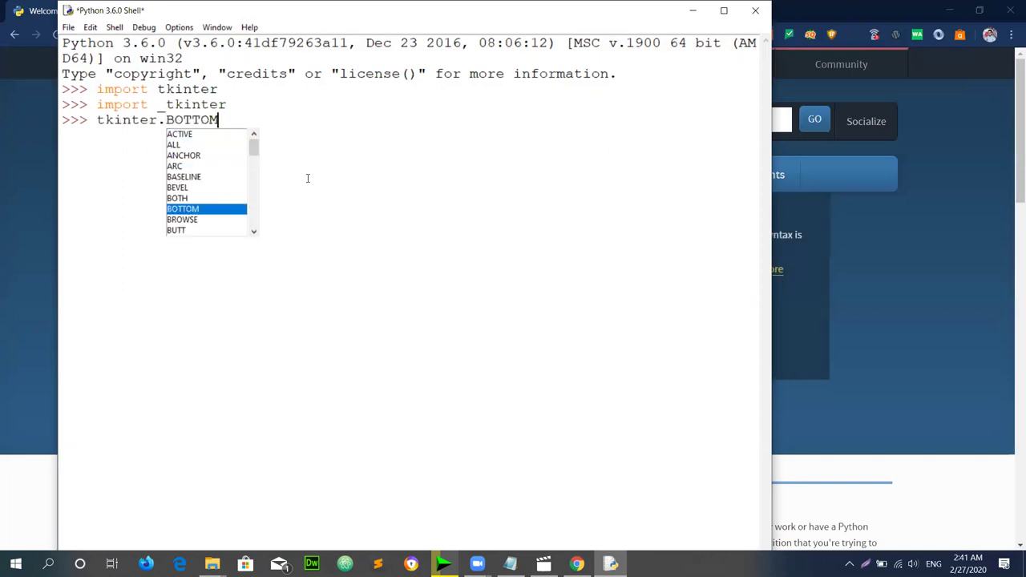
{"action": "key", "text": "Down"}
{"action": "key", "text": "Down"}
{"action": "key", "text": "Down"}
{"action": "key", "text": "Down"}
{"action": "key", "text": "Down"}
{"action": "key", "text": "Down"}
{"action": "key", "text": "Down"}
{"action": "key", "text": "Down"}
{"action": "key", "text": "Down"}
{"action": "key", "text": "Down"}
{"action": "key", "text": "Down"}
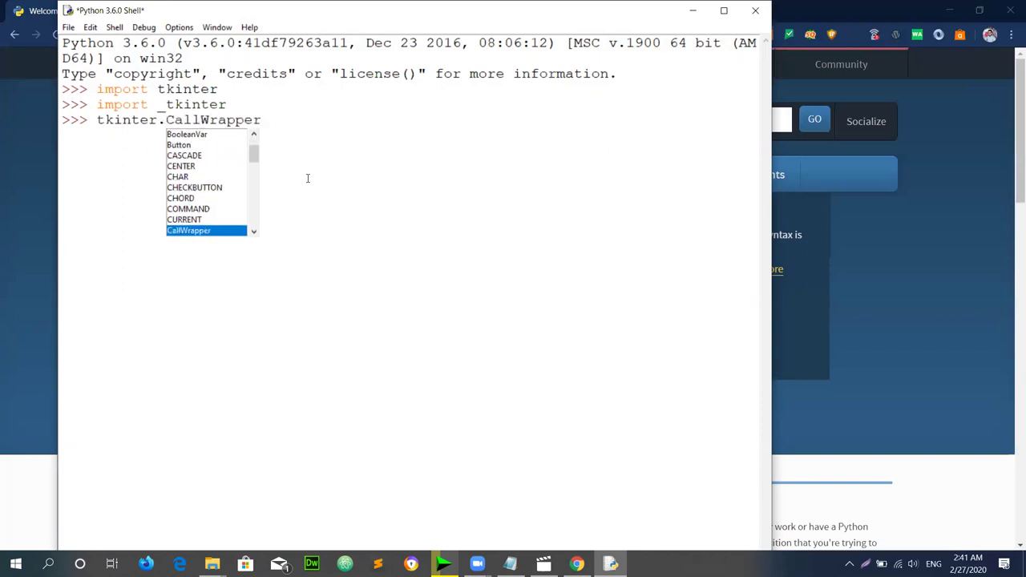
{"action": "key", "text": "Down"}
{"action": "key", "text": "Down"}
{"action": "key", "text": "Down"}
{"action": "key", "text": "Down"}
{"action": "key", "text": "Down"}
{"action": "key", "text": "Down"}
{"action": "key", "text": "Down"}
{"action": "key", "text": "Down"}
{"action": "key", "text": "Down"}
{"action": "key", "text": "Down"}
{"action": "key", "text": "Down"}
{"action": "key", "text": "Down"}
{"action": "key", "text": "Down"}
{"action": "key", "text": "Down"}
{"action": "key", "text": "Down"}
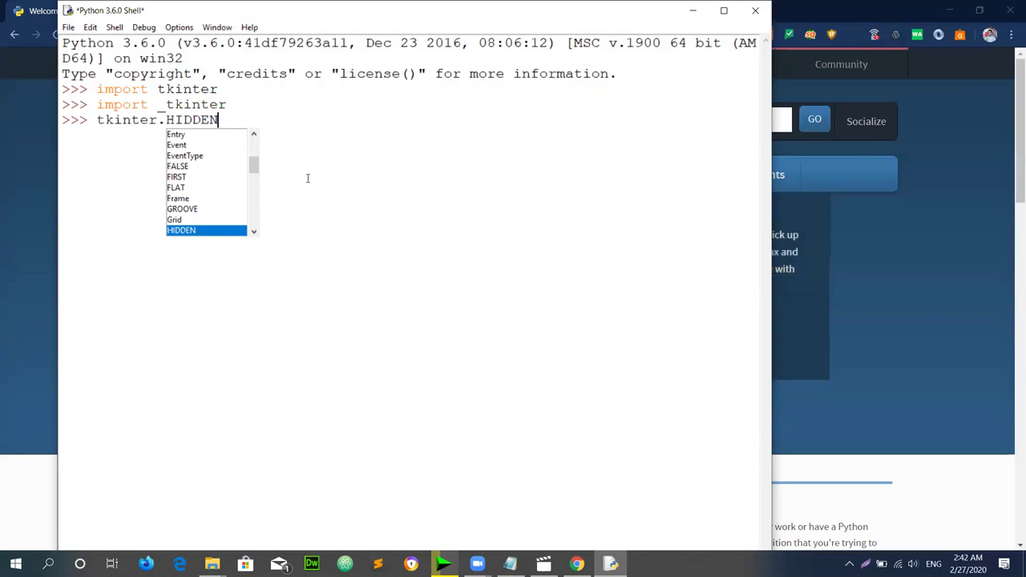
- Replace the suggested member after "tkinter." with _test() and run tkinter._test()
{"action": "type", "text": "_"}
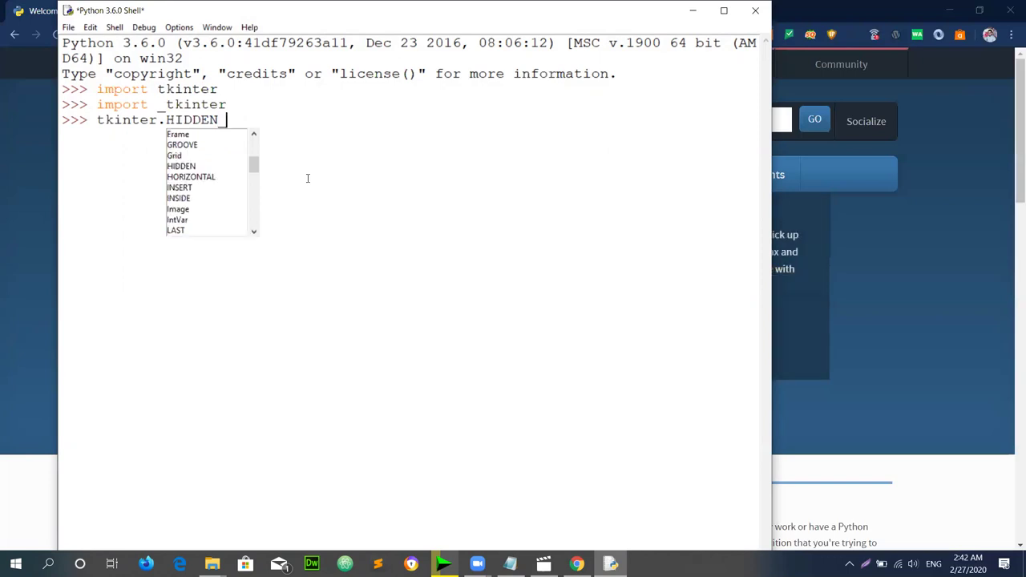
{"action": "type", "text": "T"}
{"action": "key", "text": "BackSpace"}
{"action": "key", "text": "BackSpace"}
{"action": "key", "text": "BackSpace"}
{"action": "key", "text": "BackSpace"}
{"action": "key", "text": "BackSpace"}
{"action": "key", "text": "BackSpace"}
{"action": "key", "text": "BackSpace"}
{"action": "key", "text": "BackSpace"}
{"action": "key", "text": "BackSpace"}
{"action": "type", "text": "_text"}
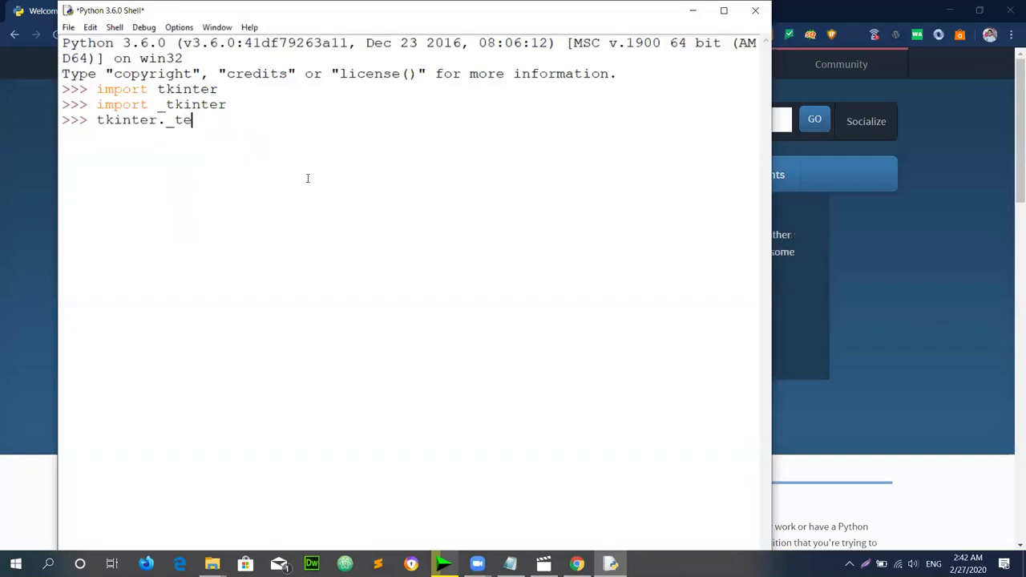
{"action": "key", "text": "BackSpace"}
{"action": "key", "text": "BackSpace"}
{"action": "type", "text": "st()"}
{"action": "key", "text": "Return"}
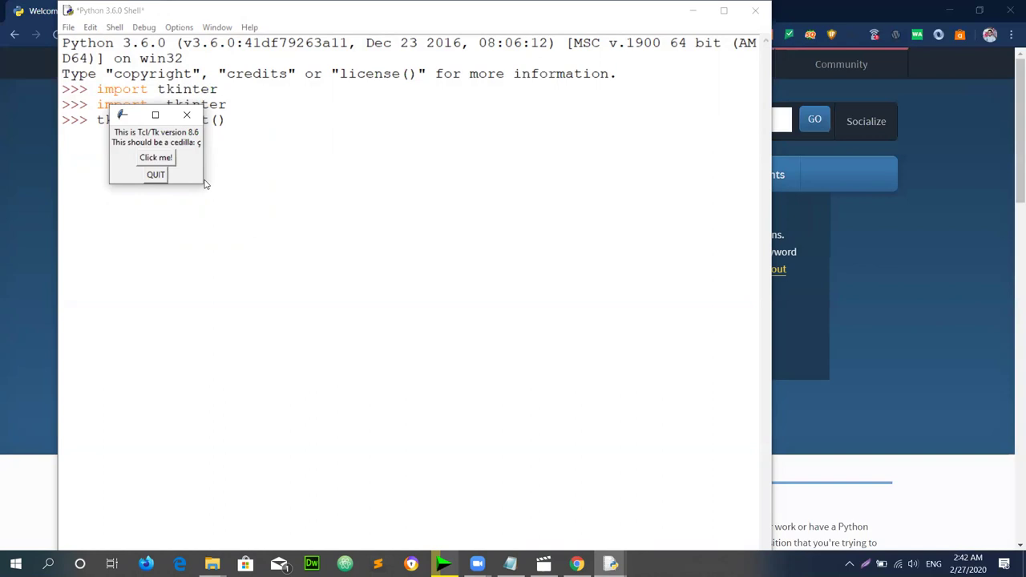
- Widen and reposition the tk test window, try its "Click me!" button repeatedly, and quit it
{"action": "left_click_drag", "start_coordinate": [204, 184], "coordinate": [457, 194]}
{"action": "left_click_drag", "start_coordinate": [288, 116], "coordinate": [401, 213]}
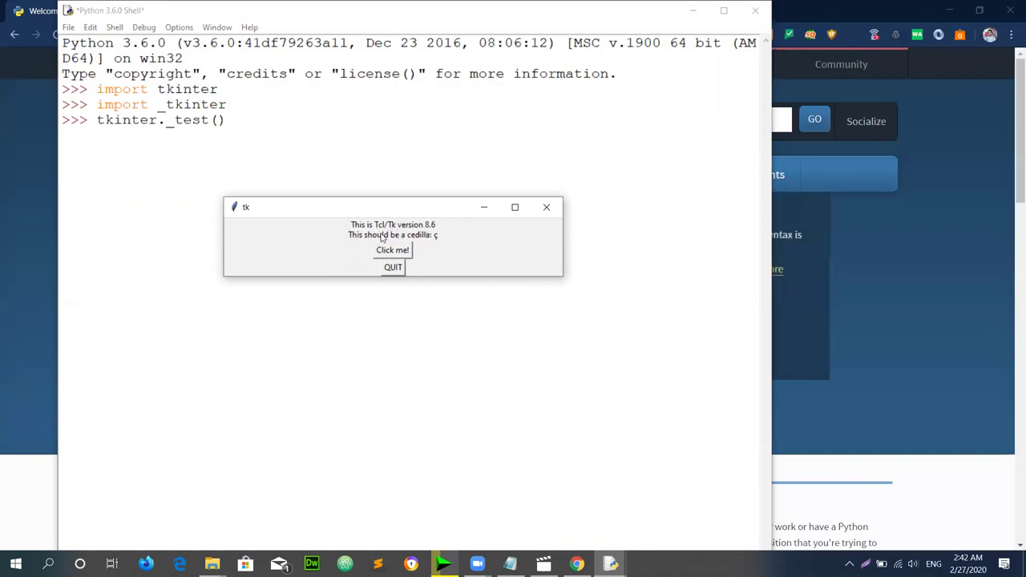
{"action": "left_click", "coordinate": [401, 253]}
{"action": "left_click", "coordinate": [400, 253]}
{"action": "left_click", "coordinate": [396, 255]}
{"action": "left_click", "coordinate": [388, 255]}
{"action": "left_click", "coordinate": [380, 255]}
{"action": "left_click", "coordinate": [380, 254]}
{"action": "left_click", "coordinate": [380, 255]}
{"action": "left_click", "coordinate": [380, 255]}
{"action": "left_click", "coordinate": [380, 255]}
{"action": "left_click", "coordinate": [380, 255]}
{"action": "left_click", "coordinate": [380, 255]}
{"action": "left_click", "coordinate": [380, 255]}
{"action": "left_click", "coordinate": [380, 254]}
{"action": "left_click", "coordinate": [380, 255]}
{"action": "left_click", "coordinate": [380, 255]}
{"action": "left_click", "coordinate": [380, 255]}
{"action": "left_click", "coordinate": [380, 255]}
{"action": "left_click", "coordinate": [380, 255]}
{"action": "left_click", "coordinate": [380, 255]}
{"action": "left_click", "coordinate": [381, 250]}
{"action": "left_click", "coordinate": [381, 250]}
{"action": "left_click", "coordinate": [393, 269]}
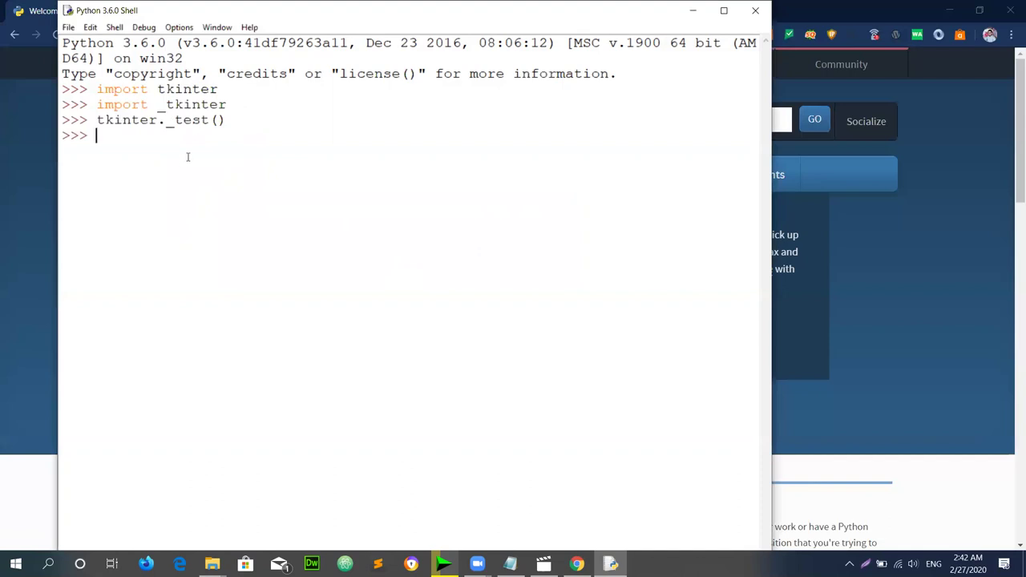
- Run tkinter._test() again, activate the test window's "Click me!" button seven times, and close the window
{"action": "type", "text": "tkinter"}
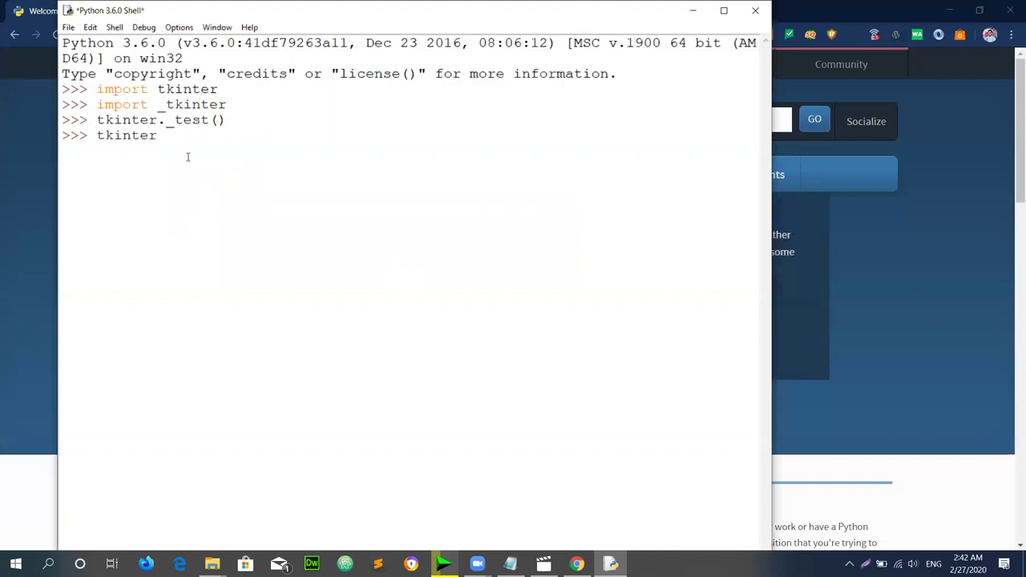
{"action": "type", "text": "._test()"}
{"action": "left_click", "coordinate": [171, 175]}
{"action": "left_click", "coordinate": [171, 176]}
{"action": "left_click", "coordinate": [170, 175]}
{"action": "left_click", "coordinate": [171, 175]}
{"action": "left_click", "coordinate": [170, 176]}
{"action": "left_click", "coordinate": [171, 176]}
{"action": "left_click", "coordinate": [171, 176]}
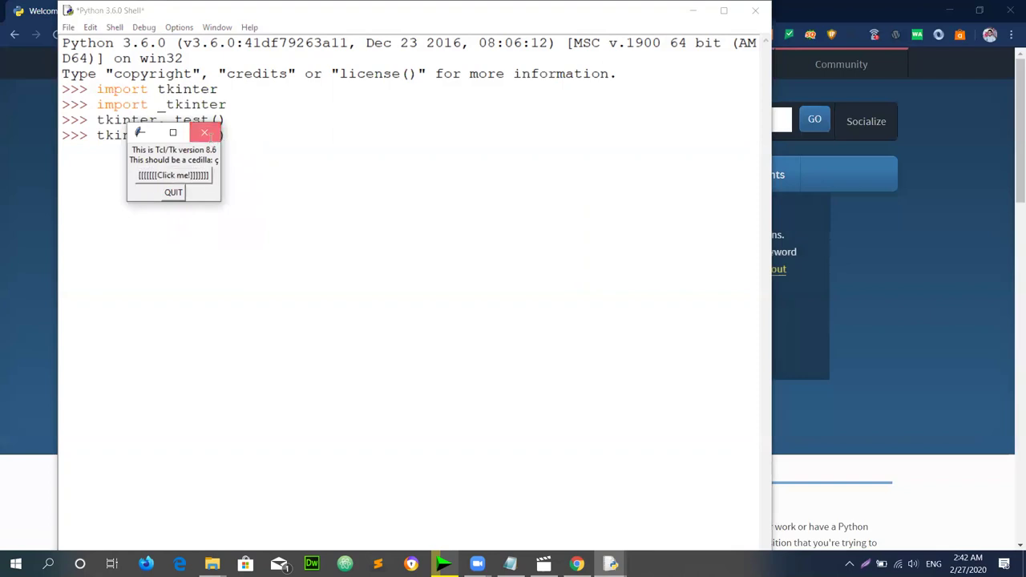
{"action": "left_click", "coordinate": [207, 134]}
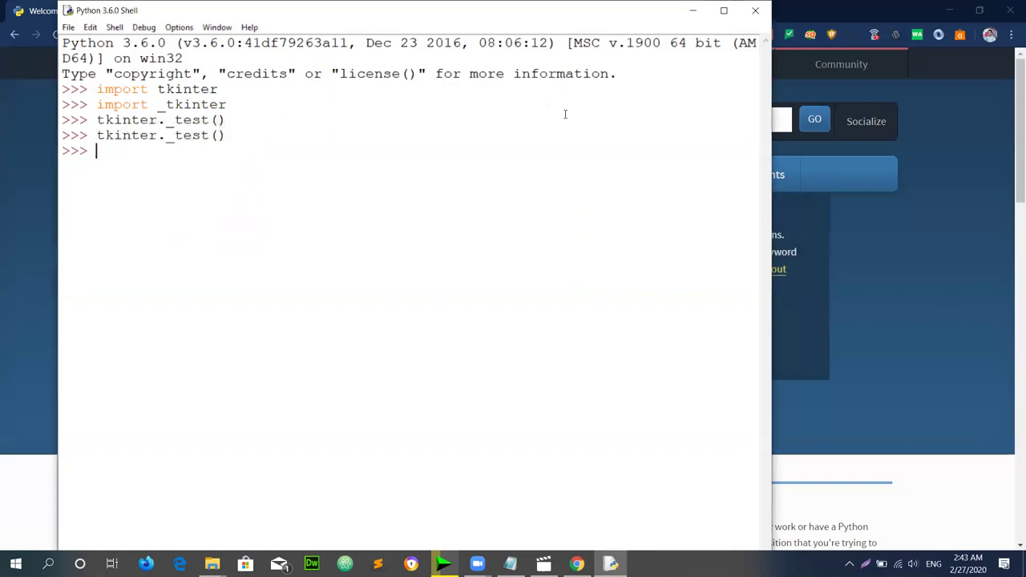